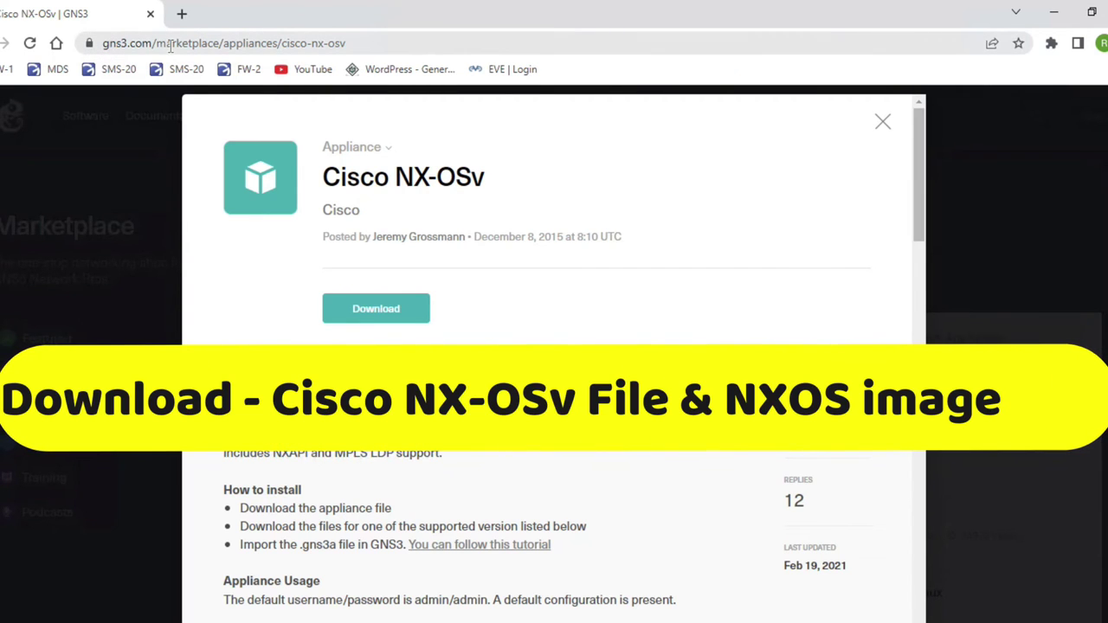
Highlight the Cisco NX-OSv page address and title, then download the appliance file.
left_click(153, 45)
left_click_drag(154, 45, 369, 37)
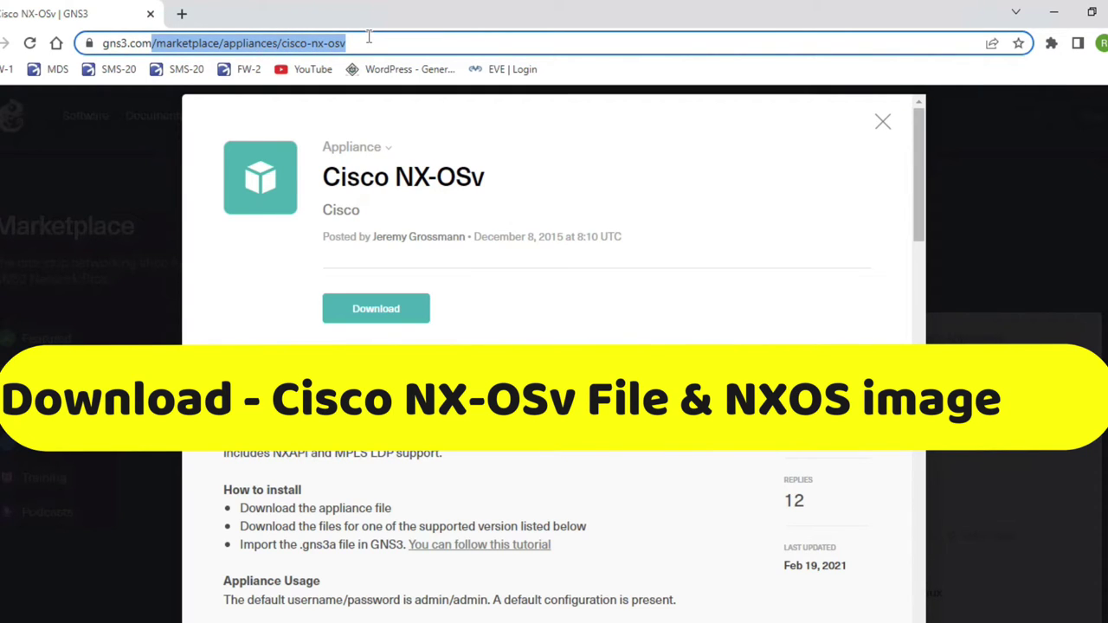
left_click_drag(368, 38, 100, 50)
left_click(371, 41)
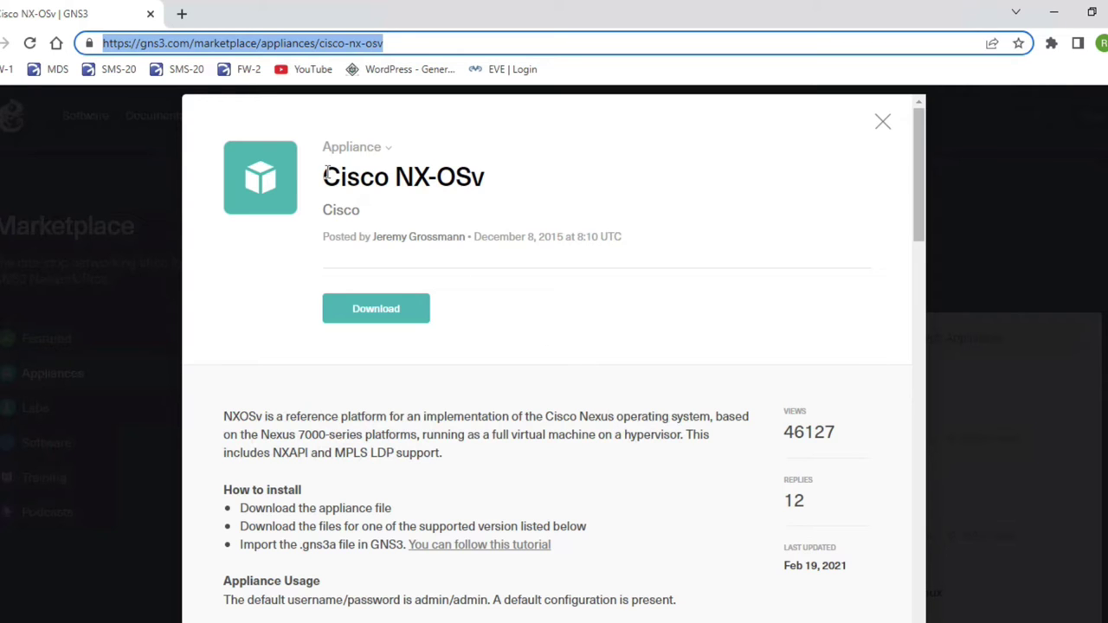
left_click_drag(322, 176, 483, 173)
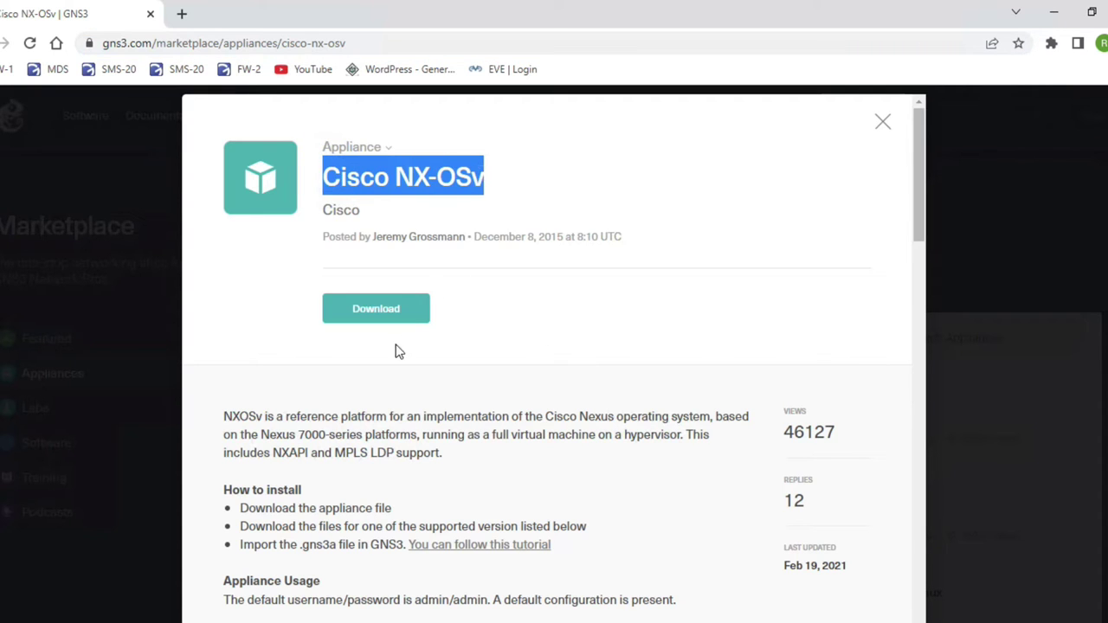
left_click(409, 315)
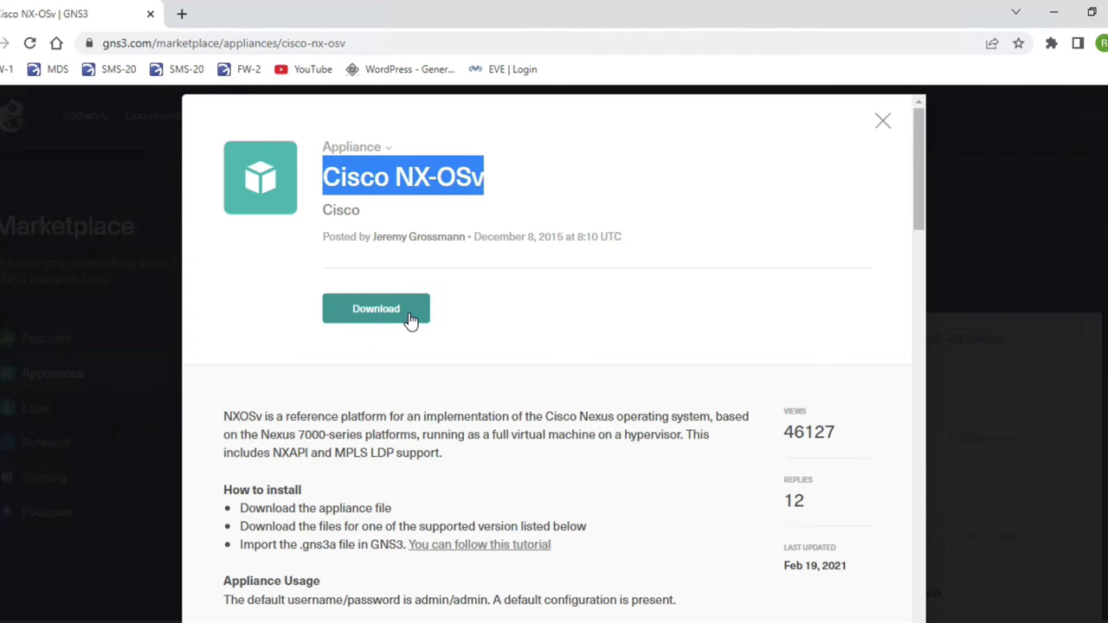
Under Versions Supported, download the Cisco NX-OSv 7.3.0 image file.
scroll(433, 390, "down", 3)
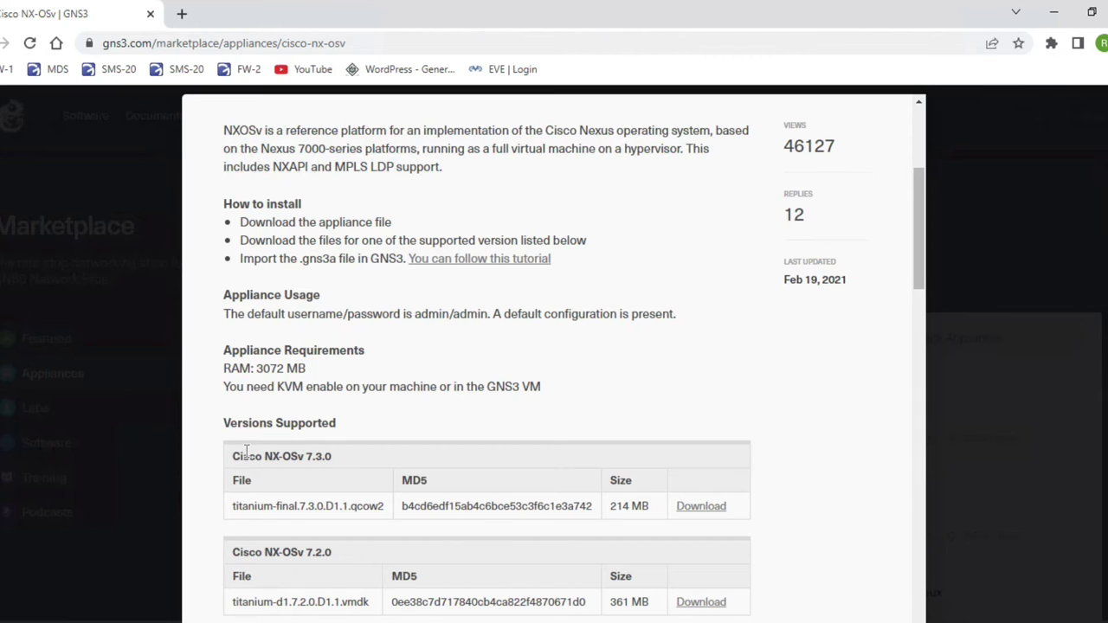
left_click_drag(246, 451, 332, 456)
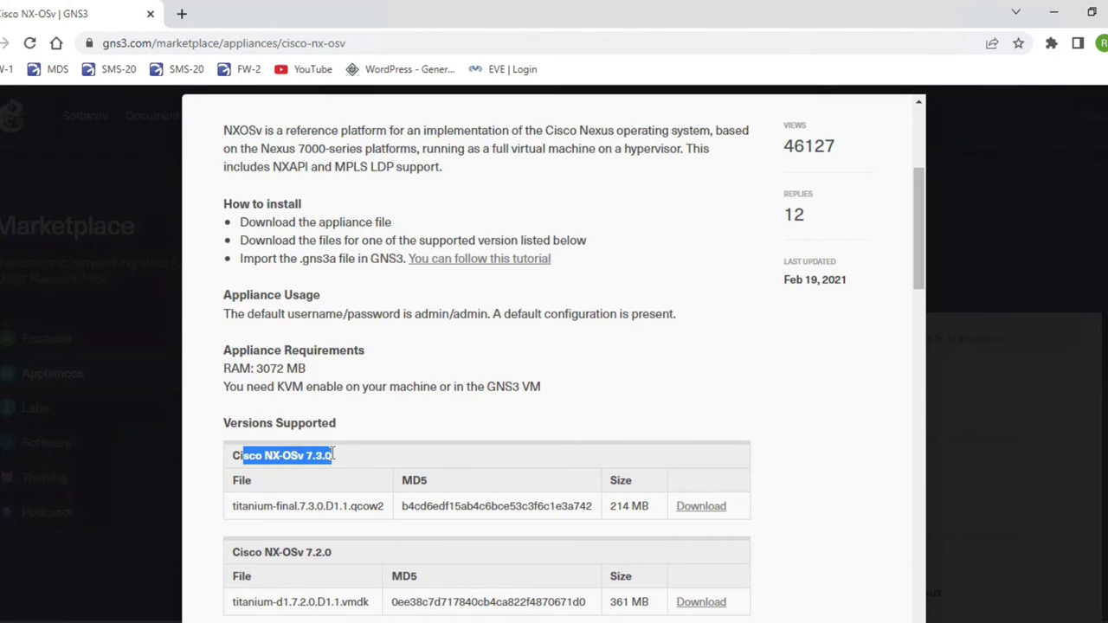
left_click(543, 400)
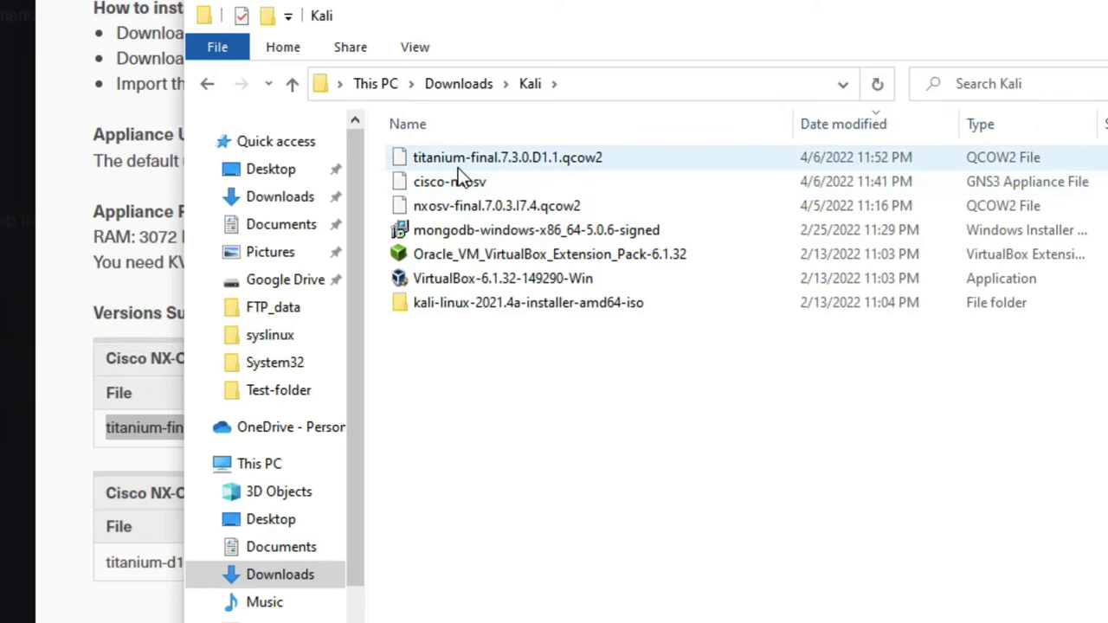
Select titanium-final.7.3.0.D1.1.qcow2 in Downloads > Kali to confirm the download.
left_click(493, 162)
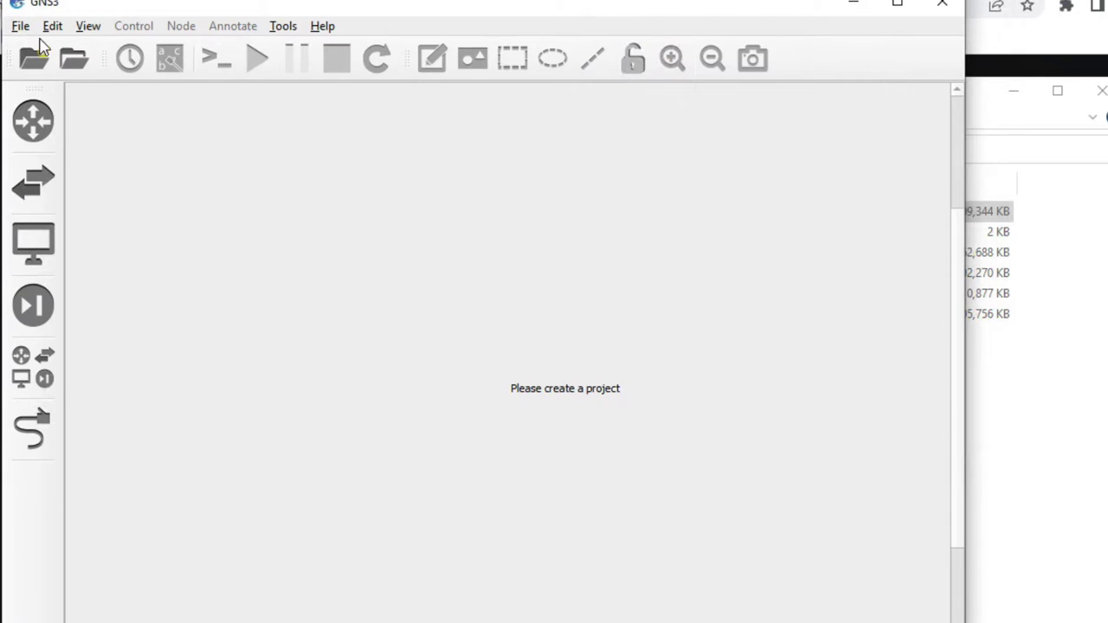
Start a new template by importing the cisco-nxosv appliance file from Downloads > Kali.
left_click(33, 367)
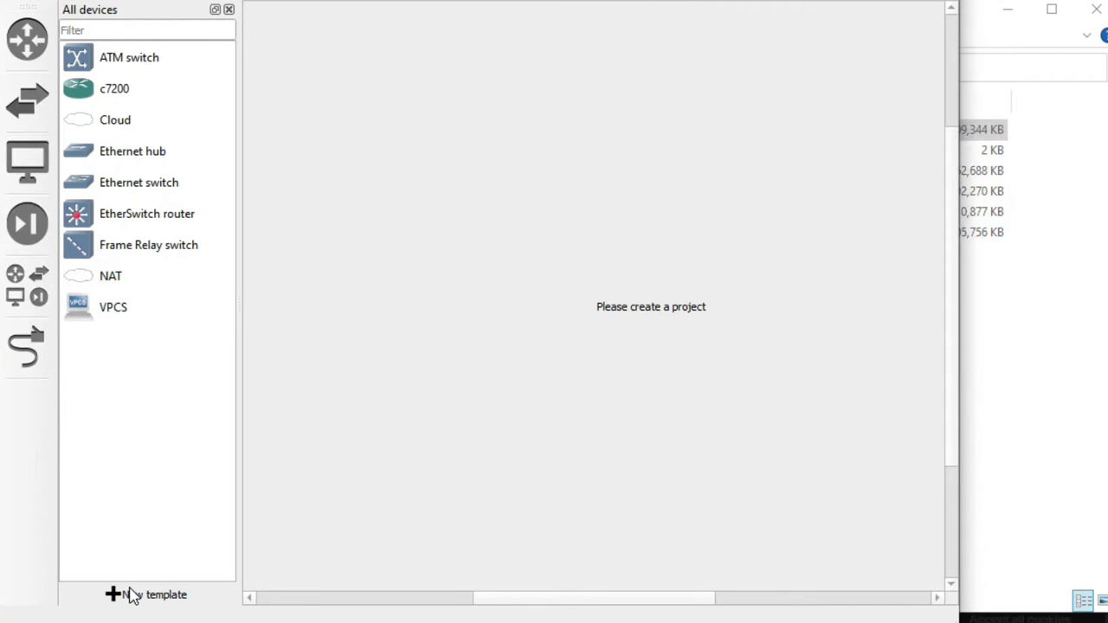
left_click(146, 595)
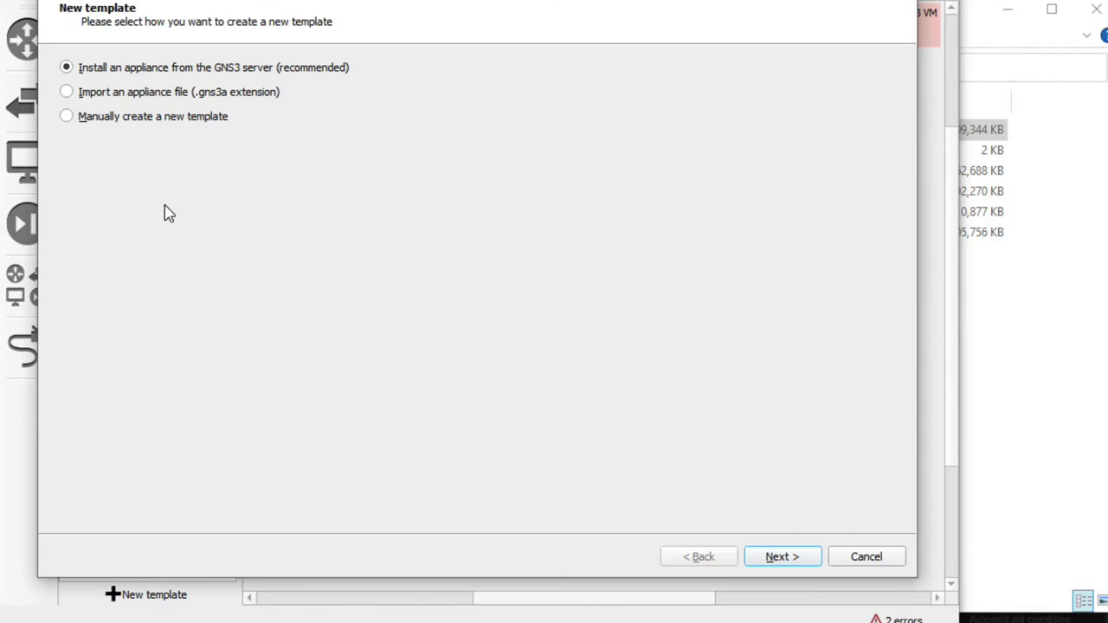
left_click(90, 93)
left_click(776, 556)
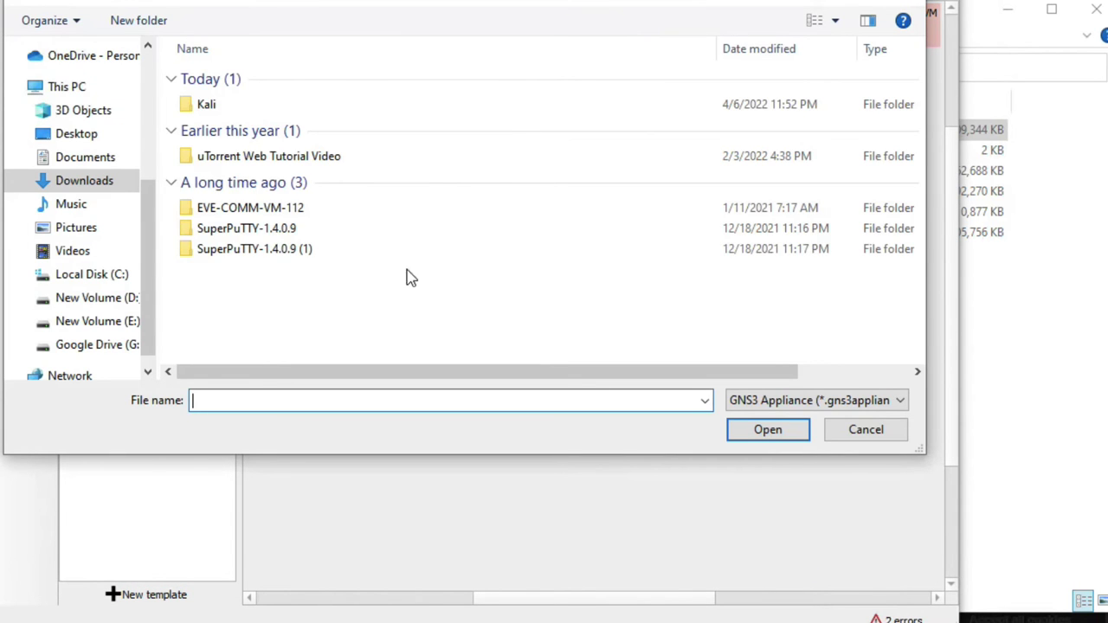
double_click(206, 106)
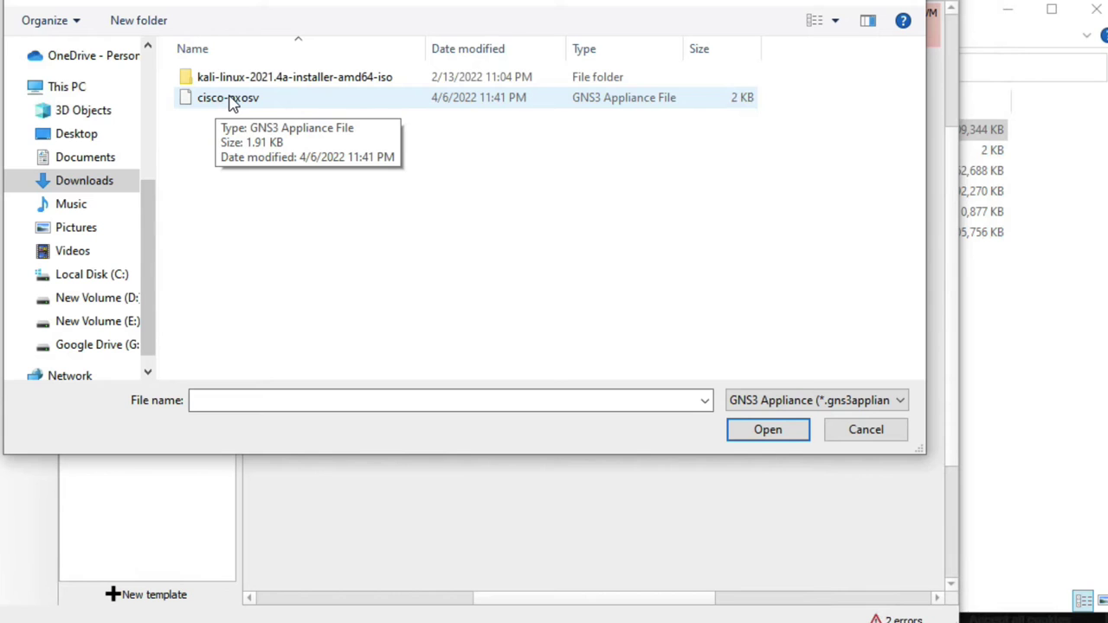
left_click(232, 102)
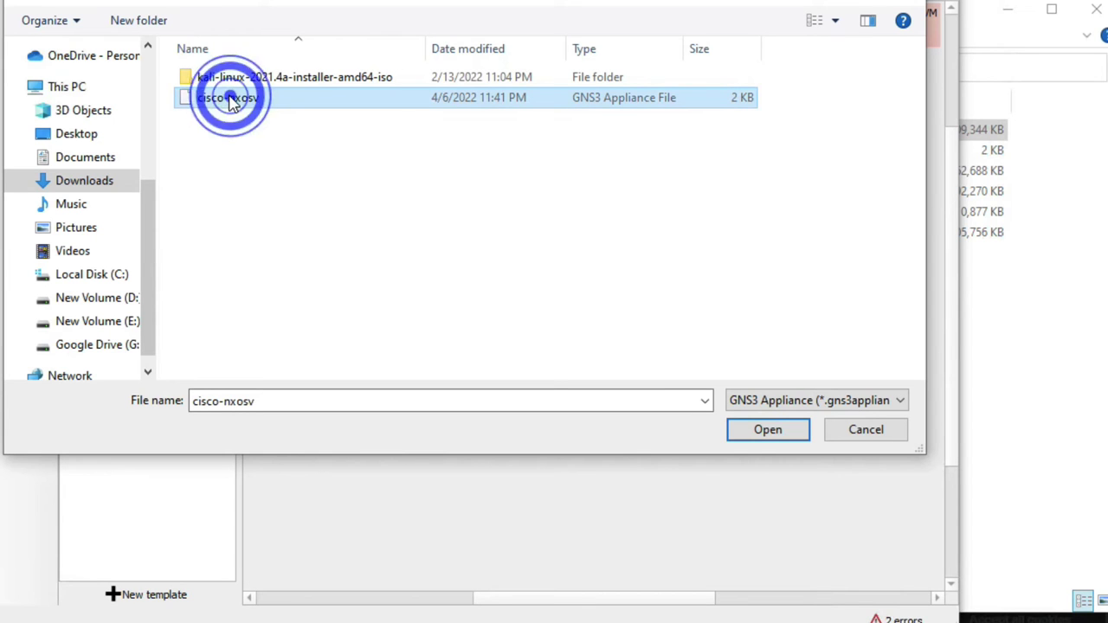
Load the cisco-nxosv appliance, keeping the GNS3 VM server and default Qemu binary.
left_click(766, 430)
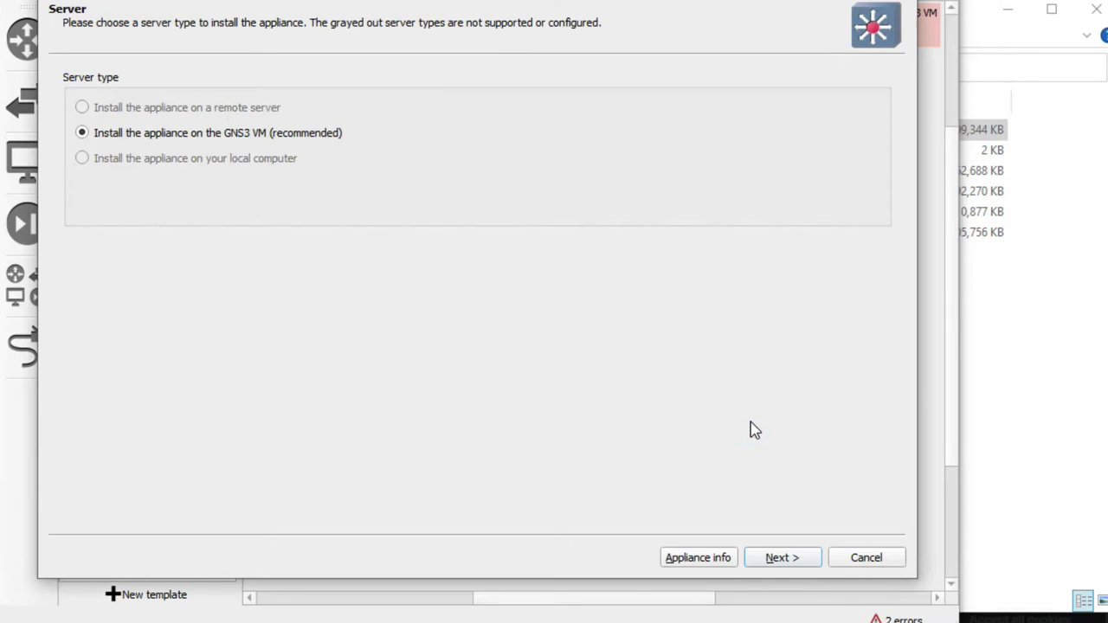
left_click(777, 558)
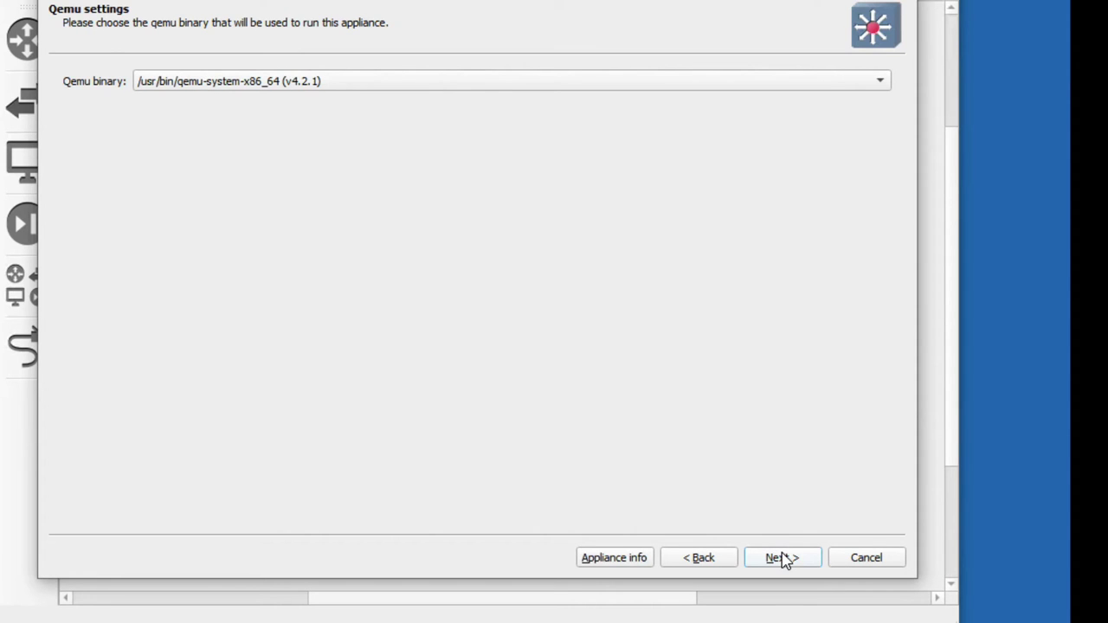
left_click(782, 558)
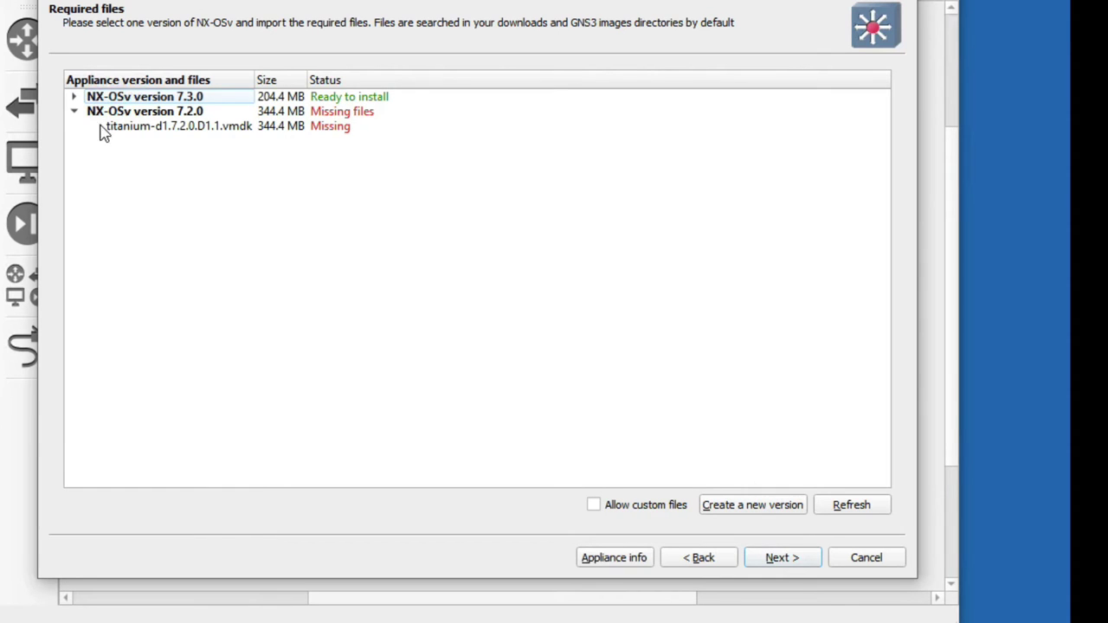
Select and import the titanium-final 7.3.0 image for NX-OSv version 7.3.0.
left_click(74, 97)
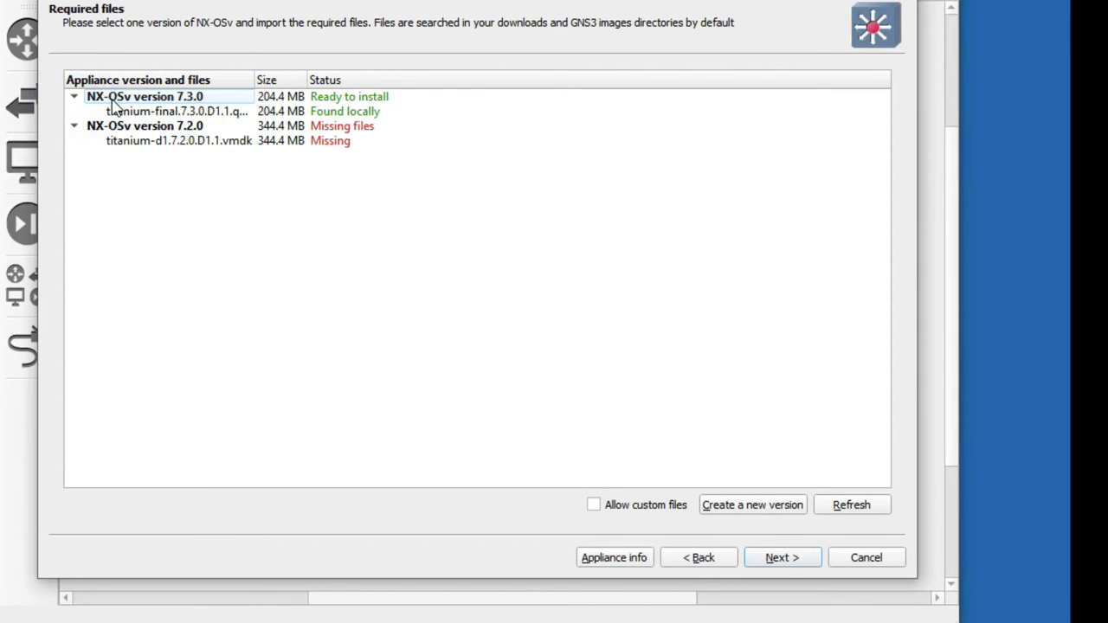
left_click(218, 114)
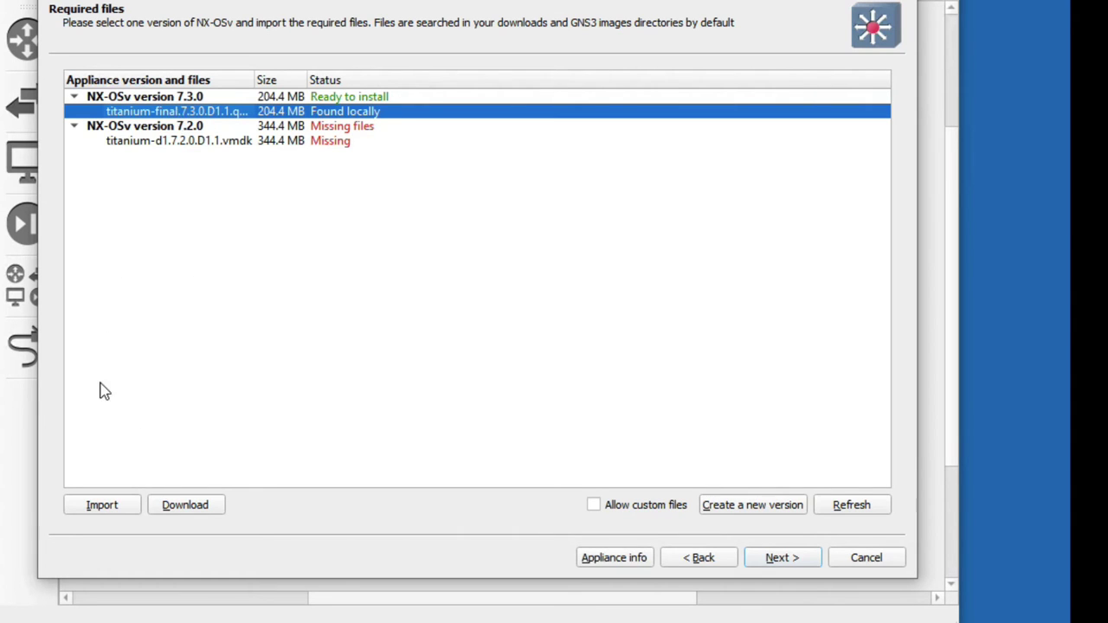
left_click(104, 506)
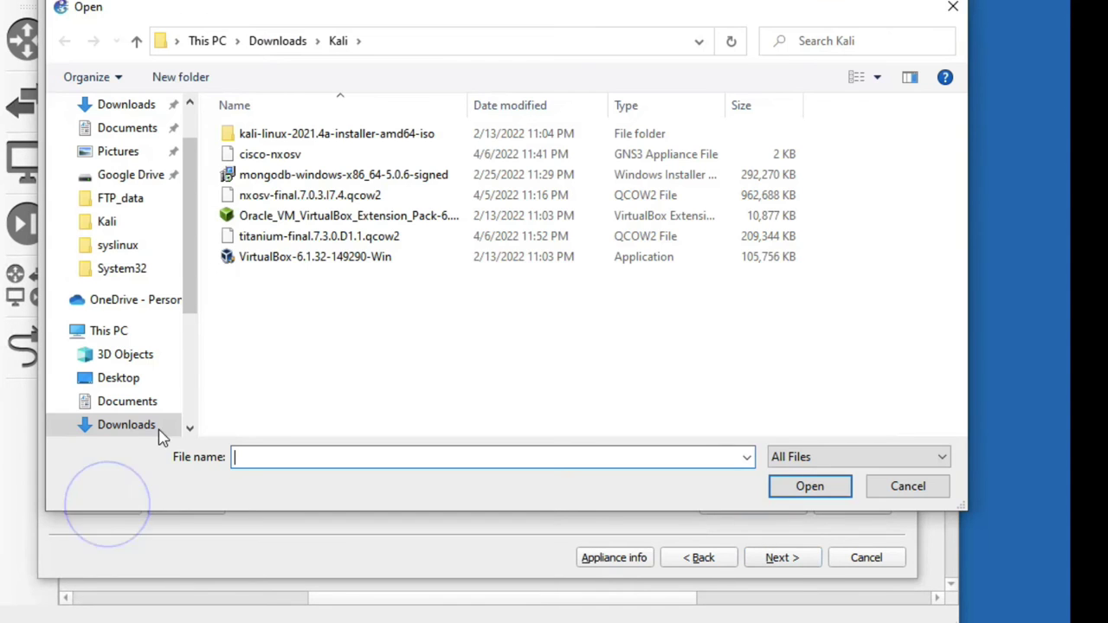
double_click(288, 197)
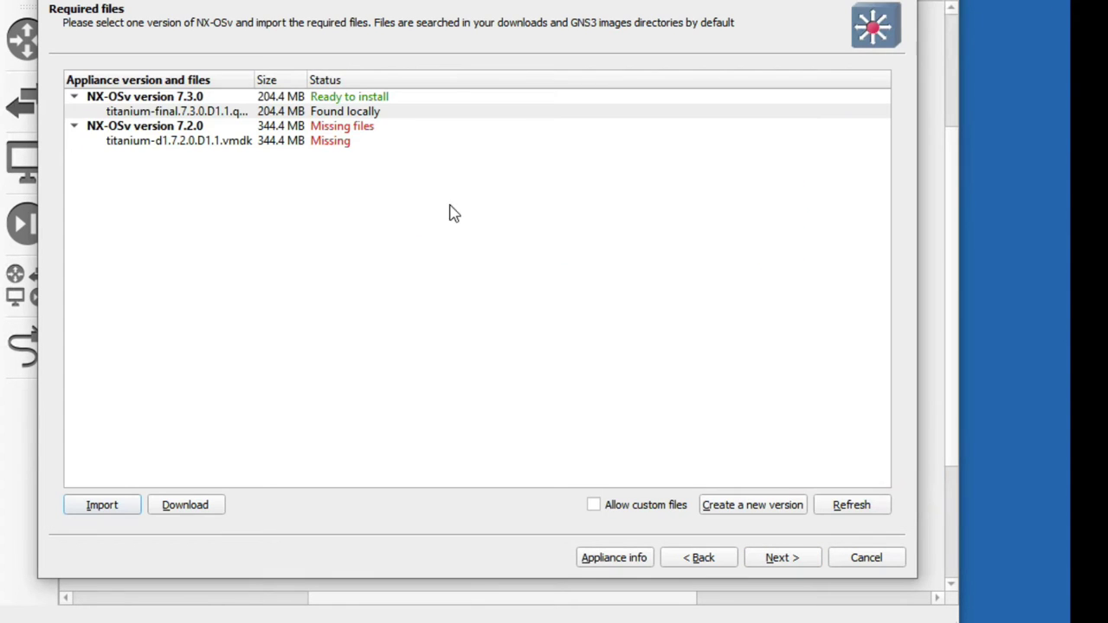
left_click(374, 113)
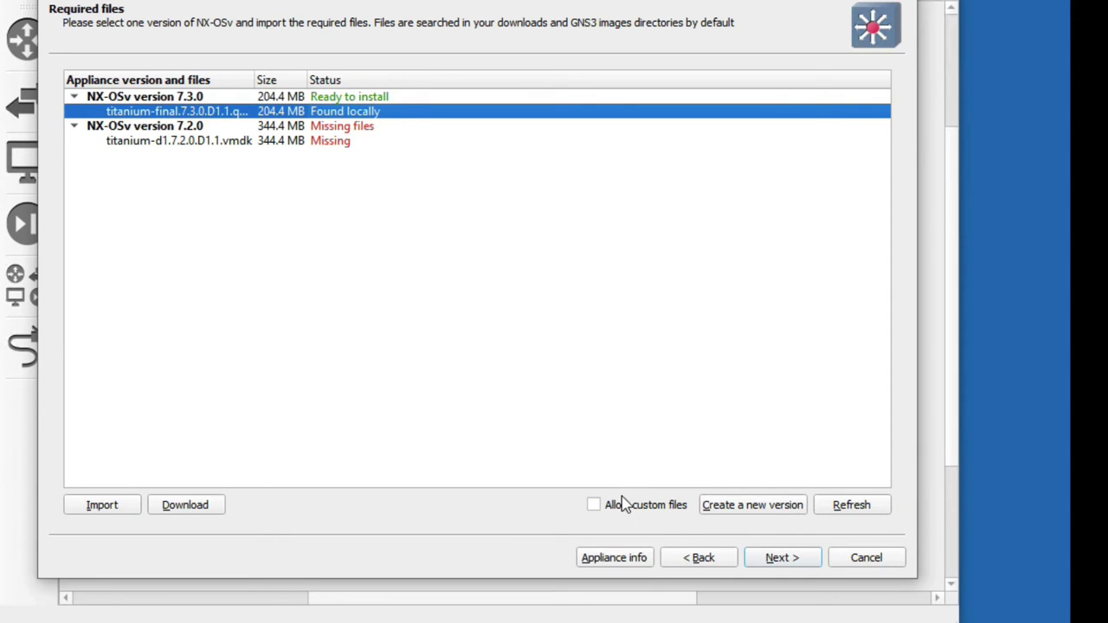
left_click(762, 561)
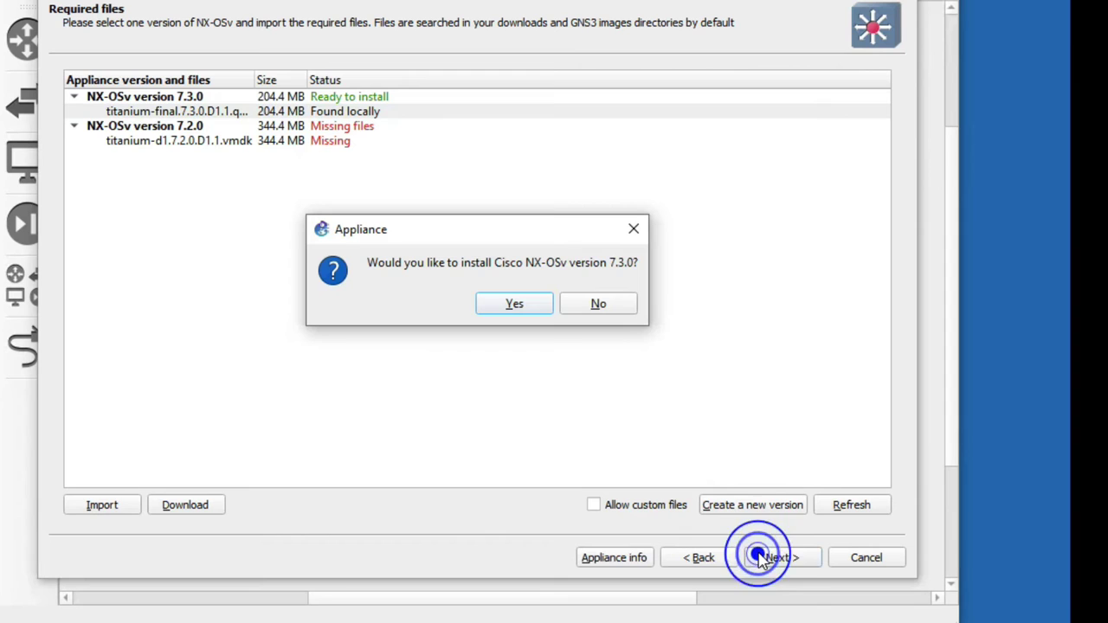
Confirm installing version 7.3.0, finish the wizard, and acknowledge the Cisco NX-OSv 7.3.0 template.
left_click(512, 305)
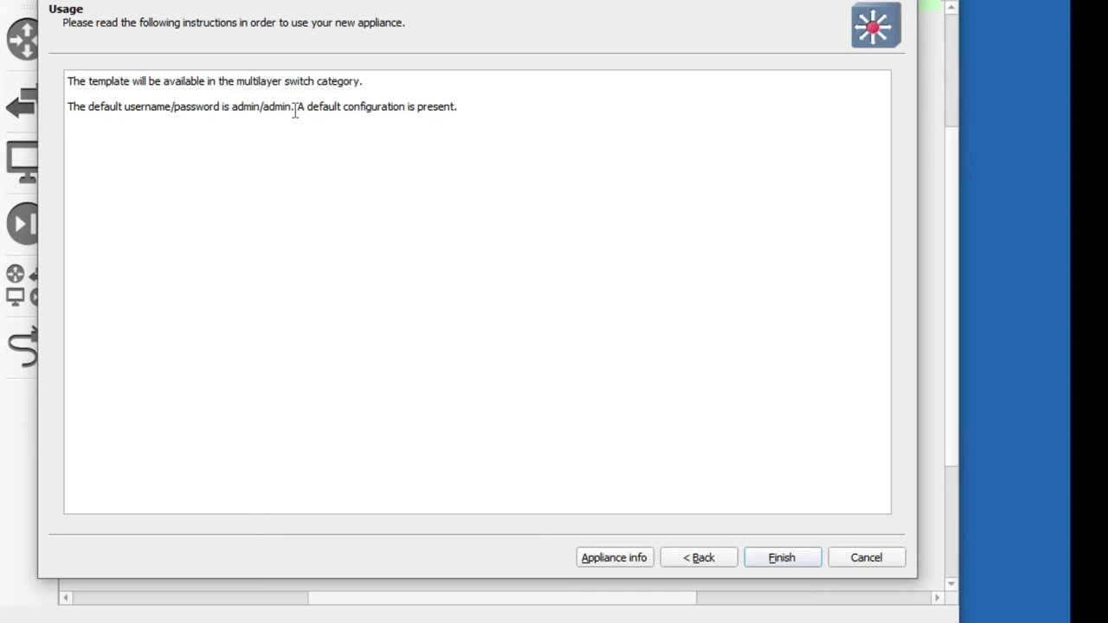
left_click(794, 561)
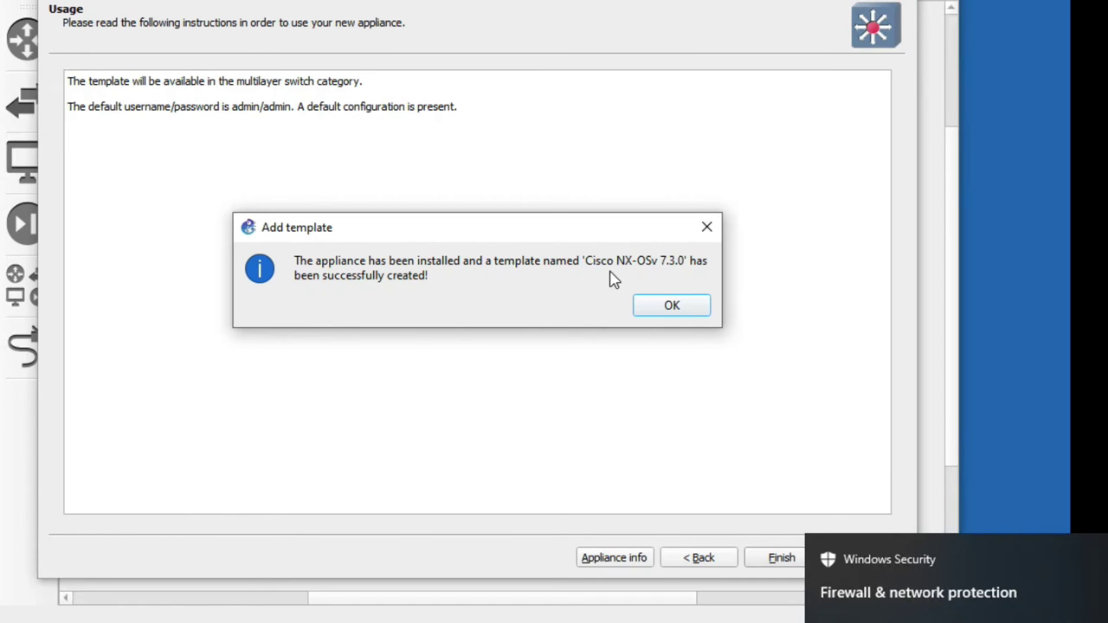
left_click(672, 308)
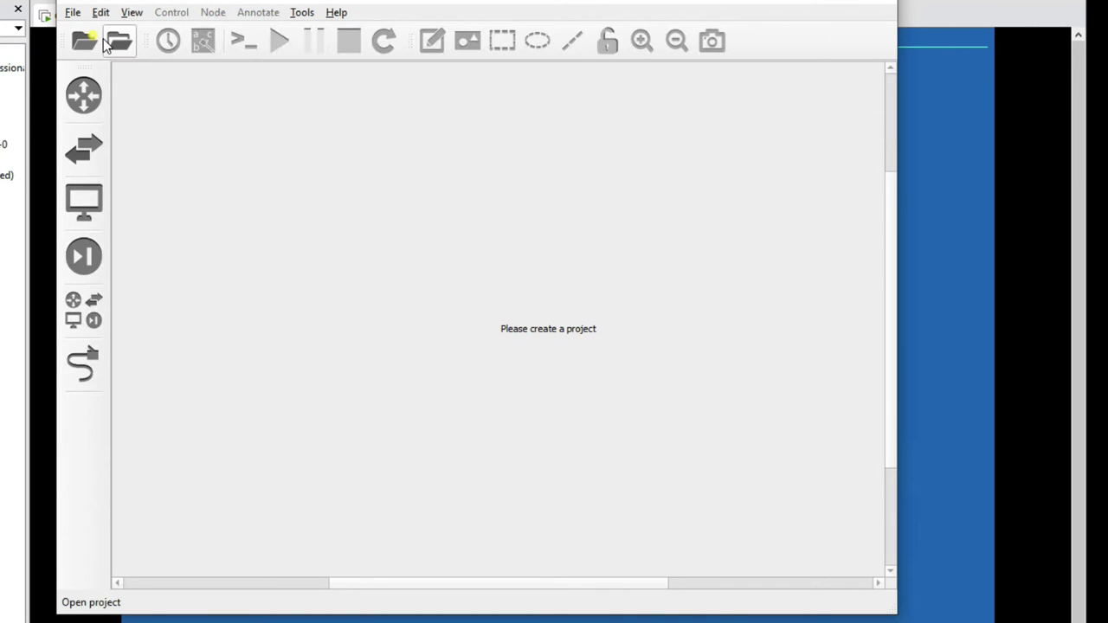
Create a new blank project, replacing 'untitled' with the name Nexus-LAB.
left_click(74, 14)
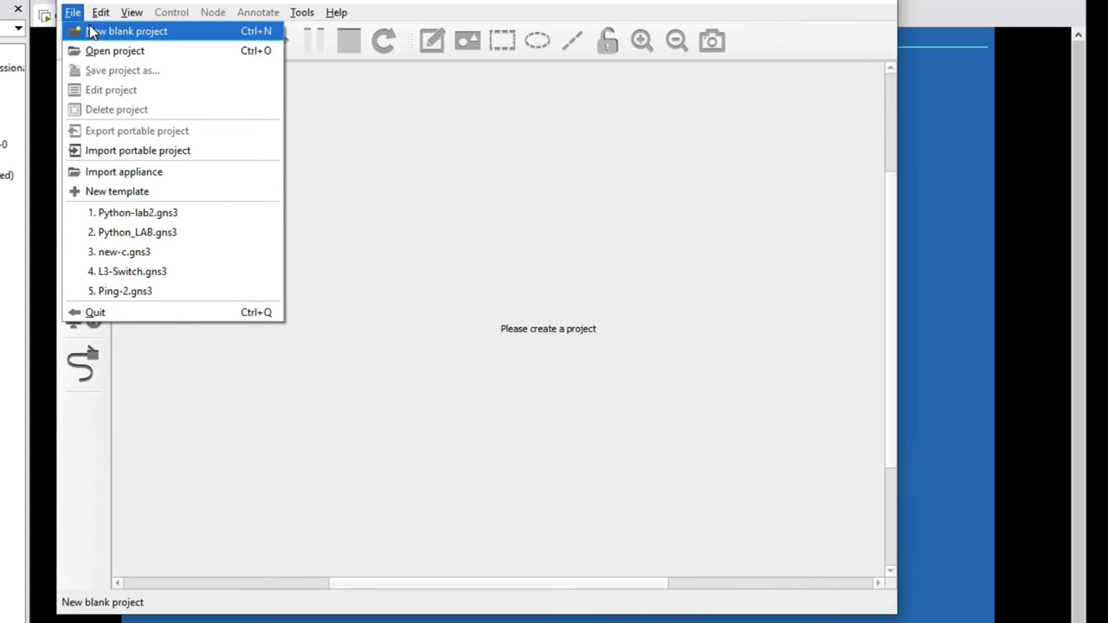
left_click(92, 32)
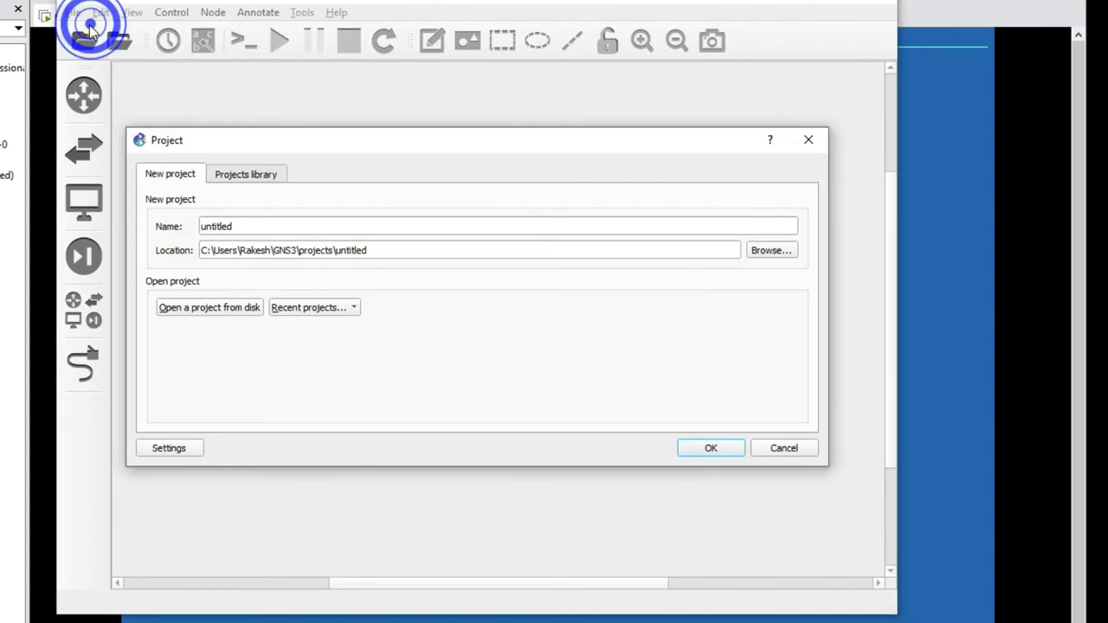
double_click(241, 226)
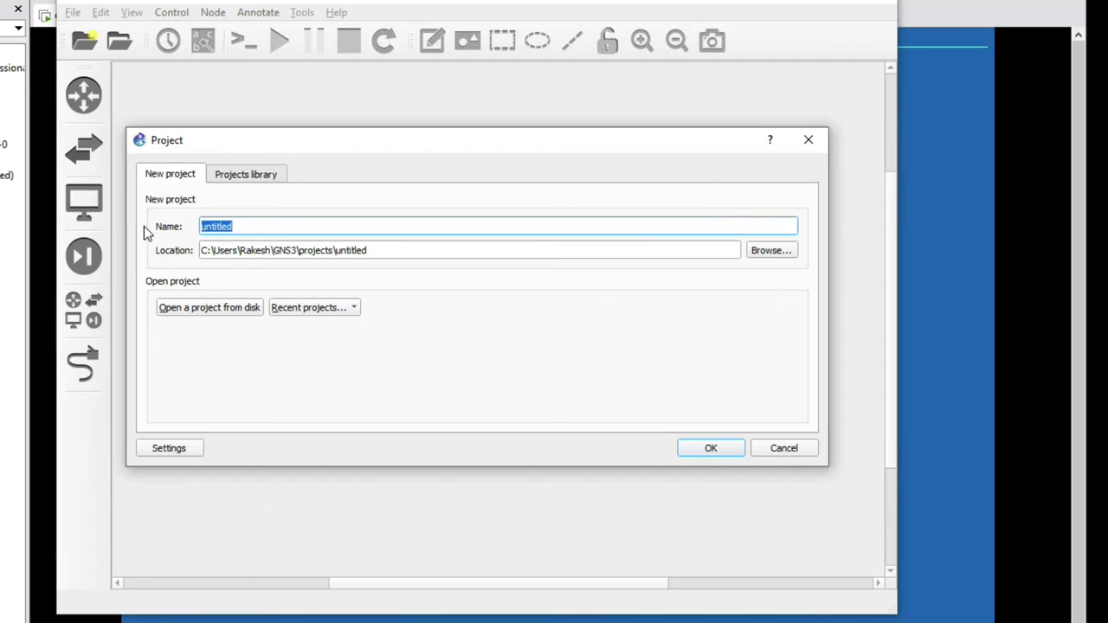
type("Nexus-LAB")
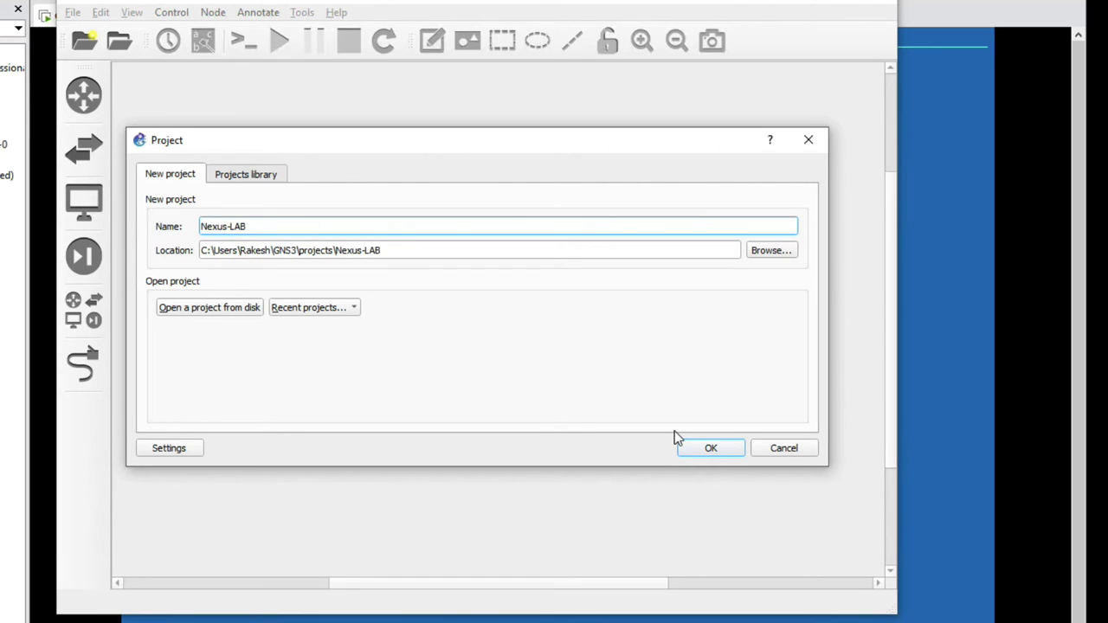
left_click(681, 439)
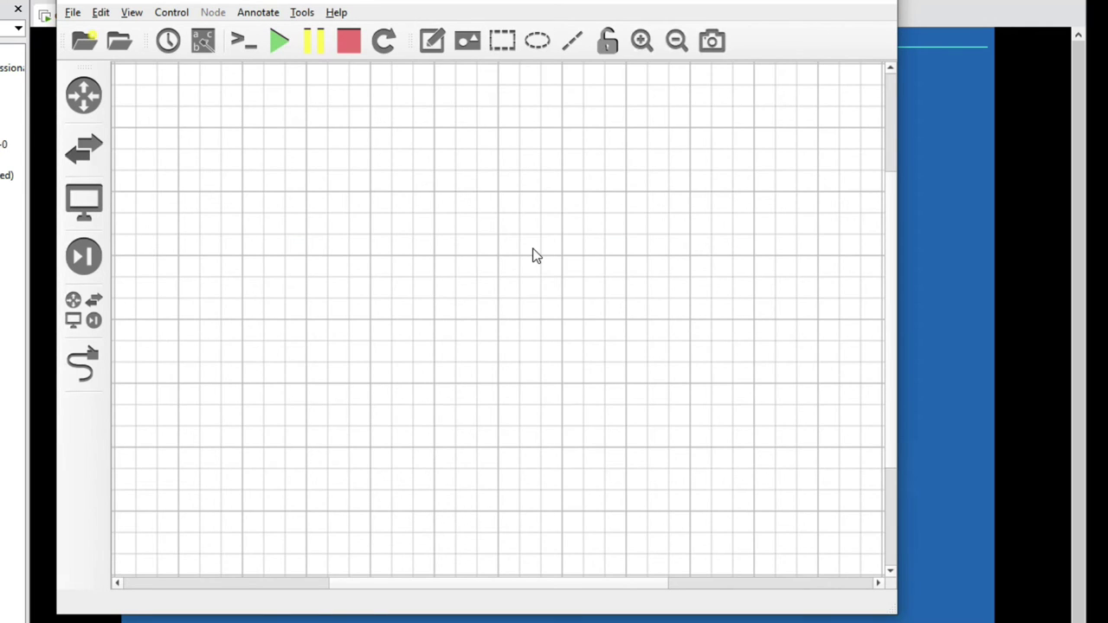
Place a Cisco NX-OSv 7.3.0 switch near the centre of the canvas.
left_click(99, 310)
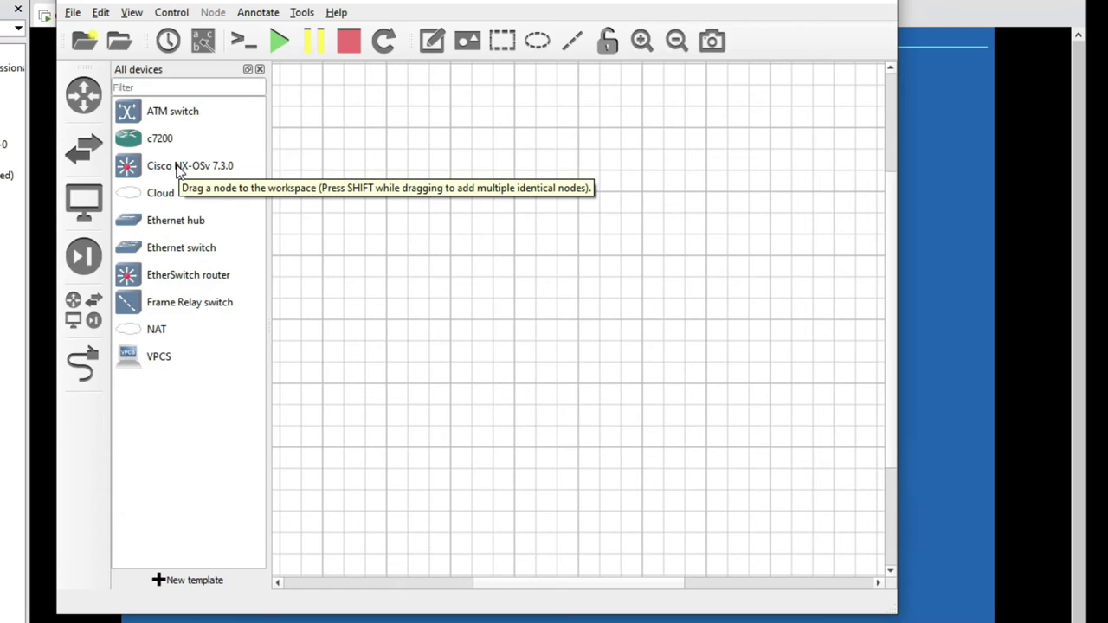
left_click(179, 171)
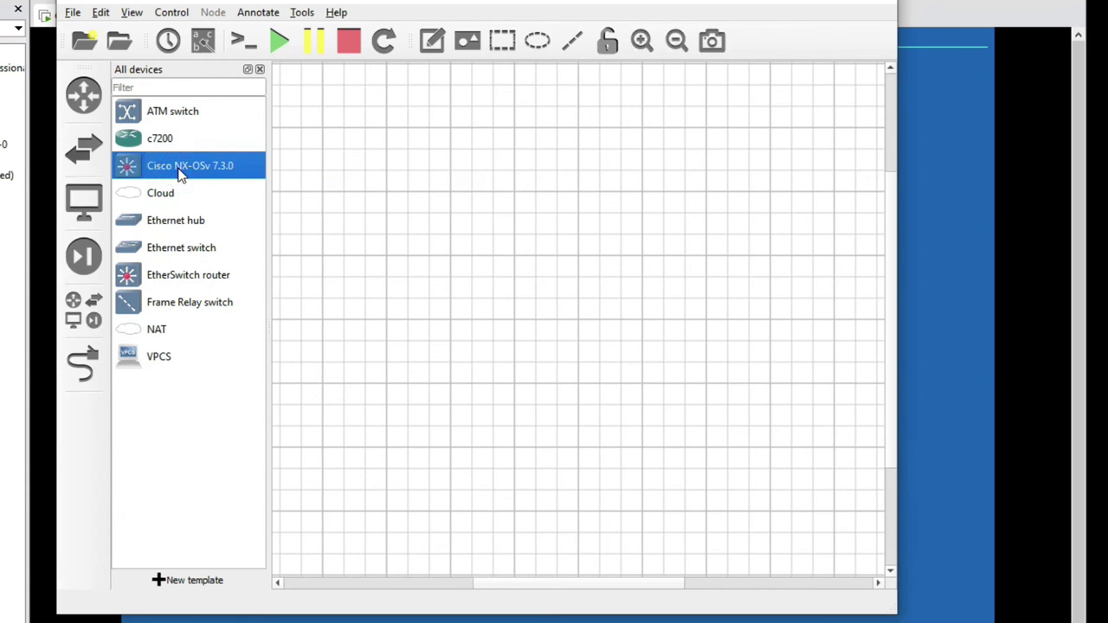
left_click_drag(179, 171, 542, 246)
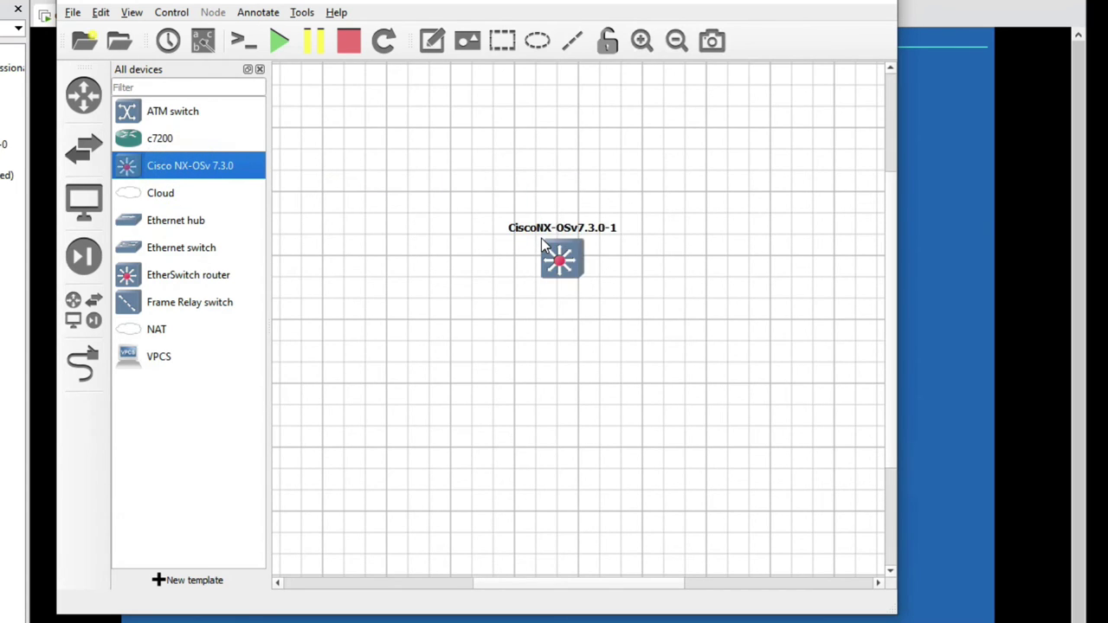
mouse_move(562, 267)
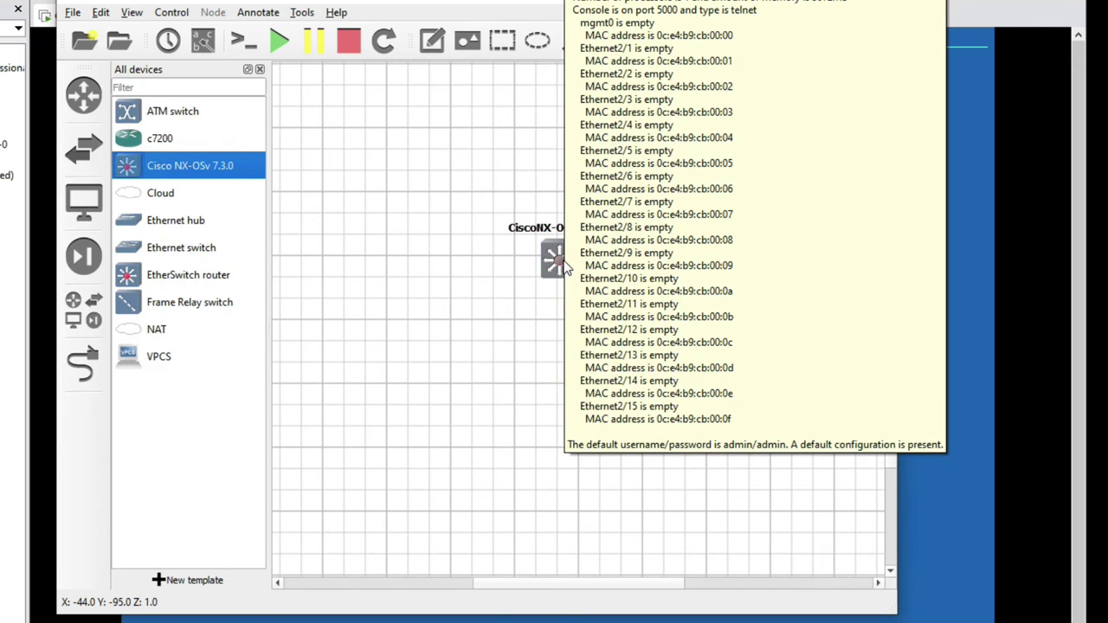
left_click(457, 335)
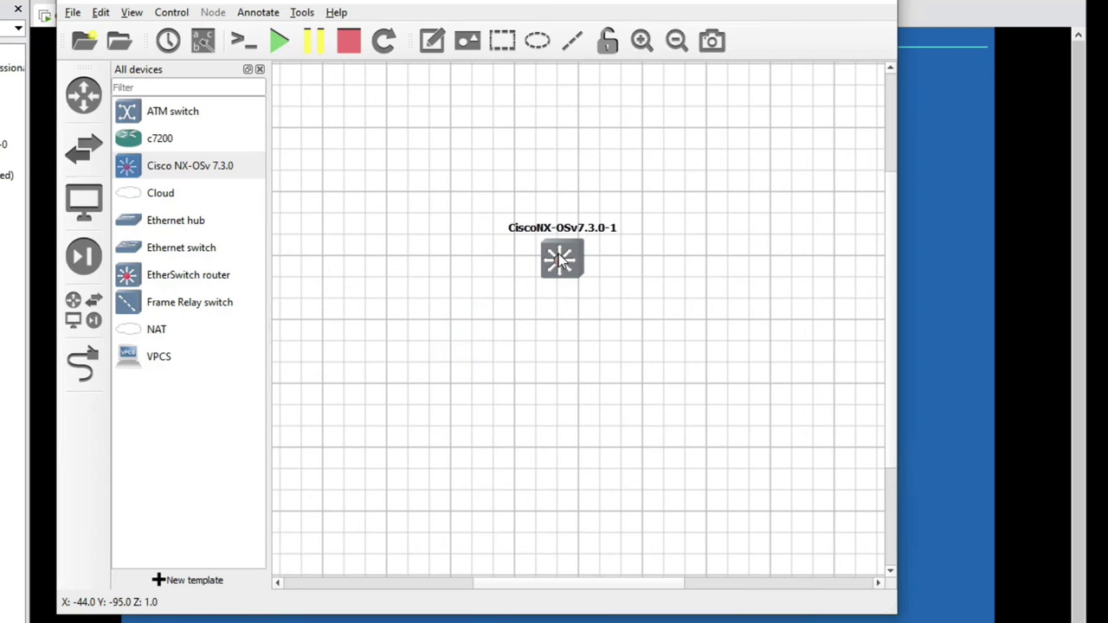
Start the CiscoNX-OSv7.3.0-1 node from its right-click menu.
right_click(560, 258)
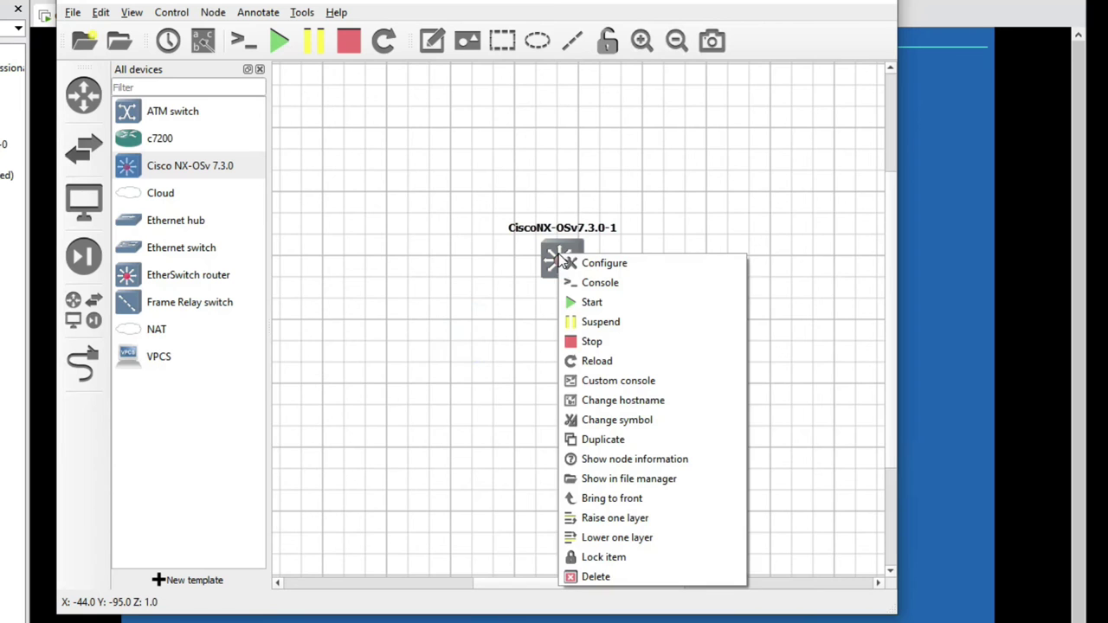
left_click(576, 300)
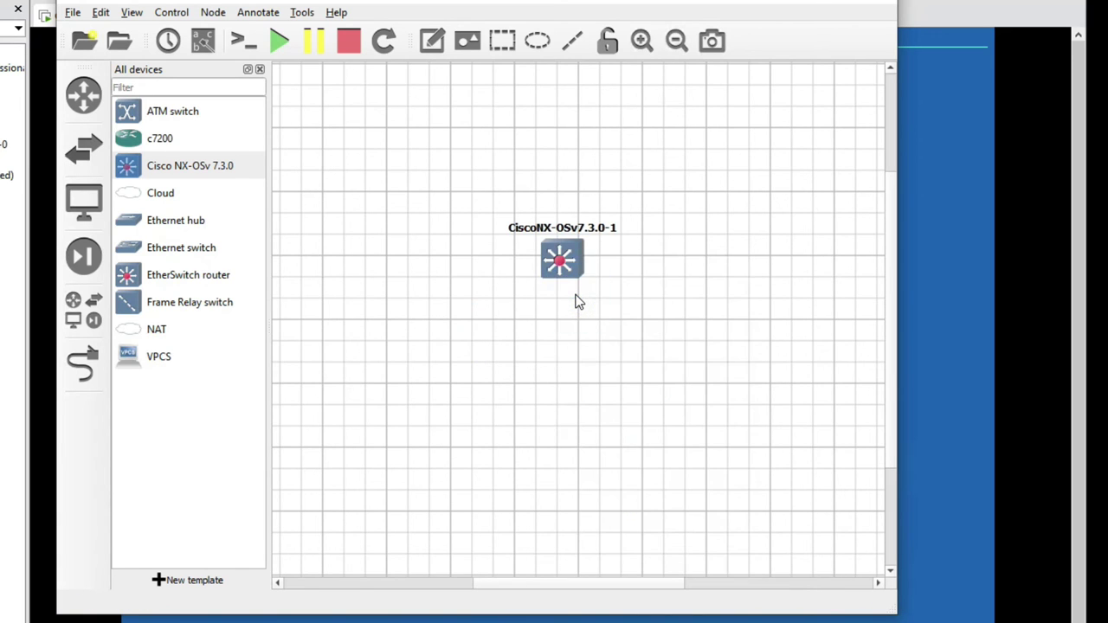
left_click(578, 302)
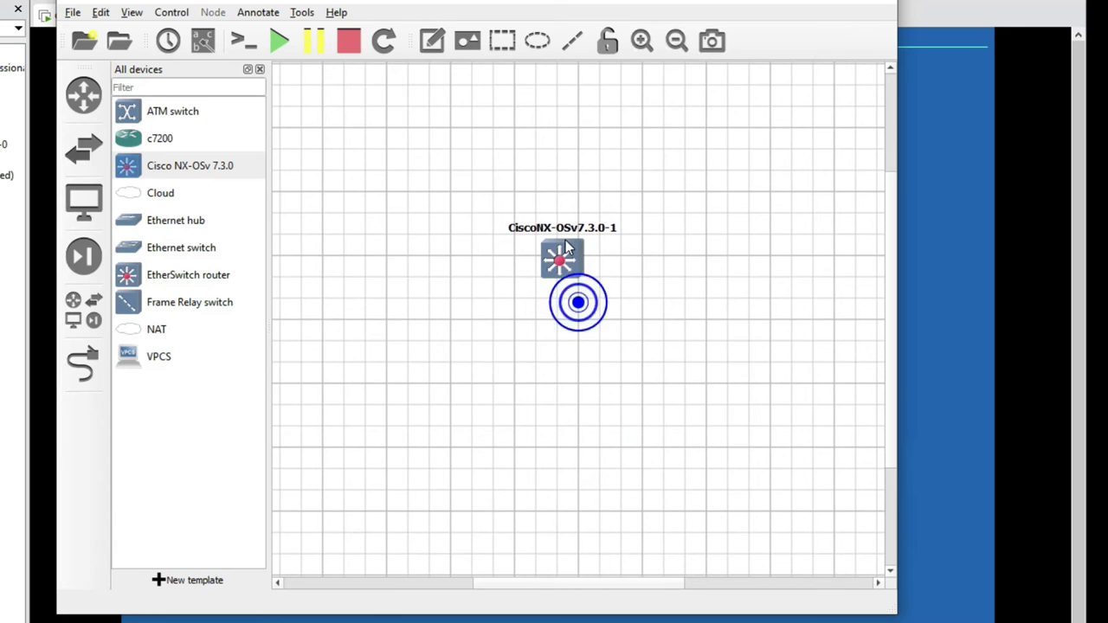
left_click(563, 260)
Open the switch's Solar-PuTTY console, skip maintenance mode with Enter, and enlarge the window.
double_click(568, 262)
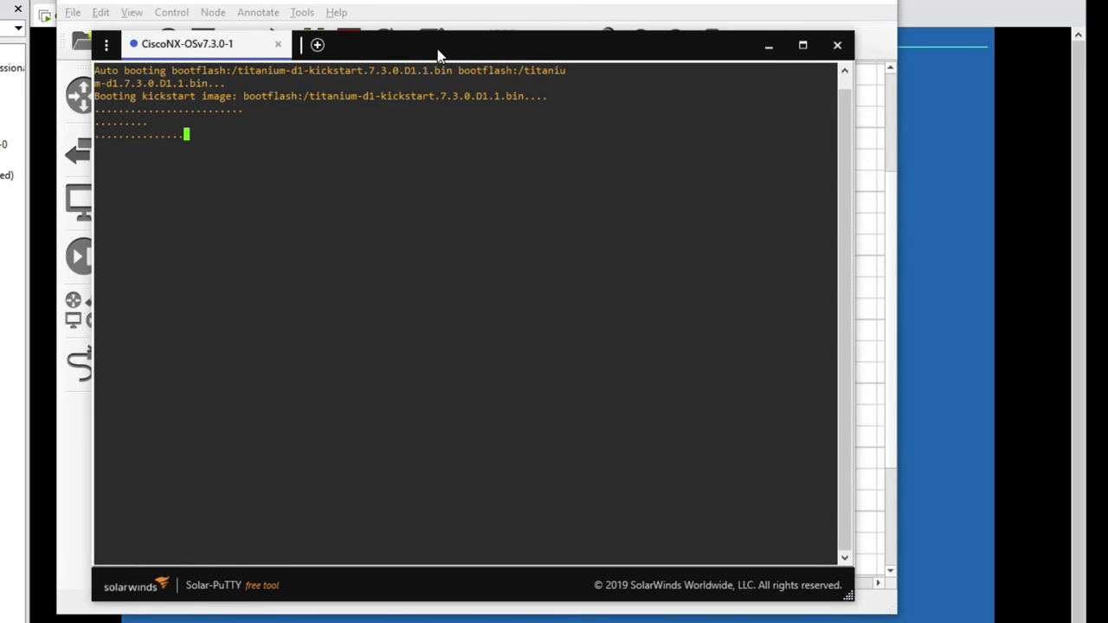
left_click_drag(446, 53, 667, 25)
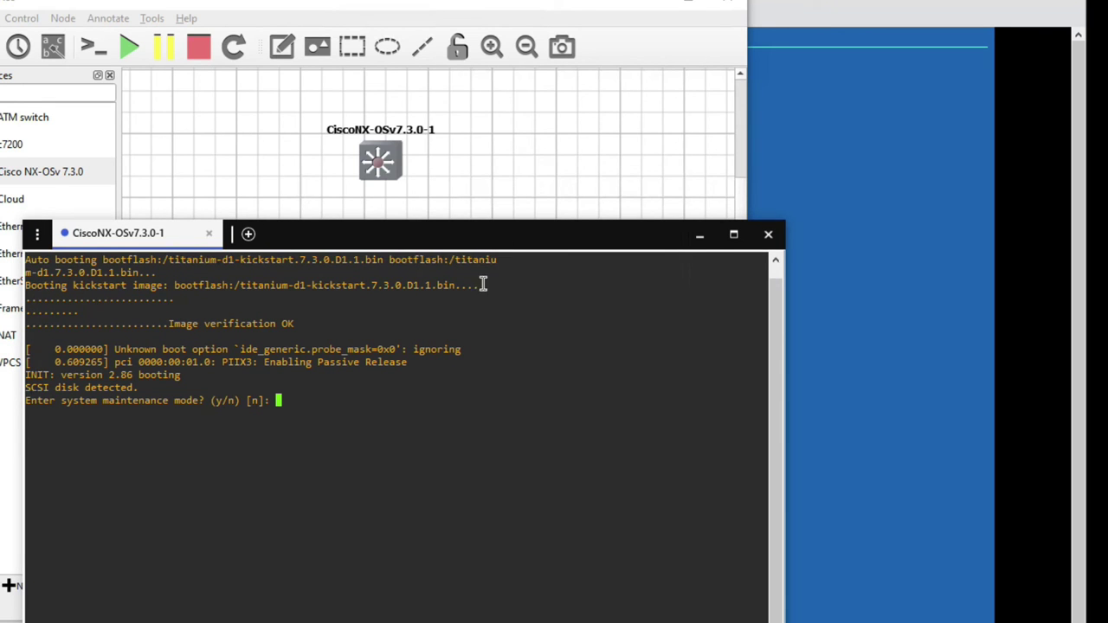
left_click(438, 391)
key("Return")
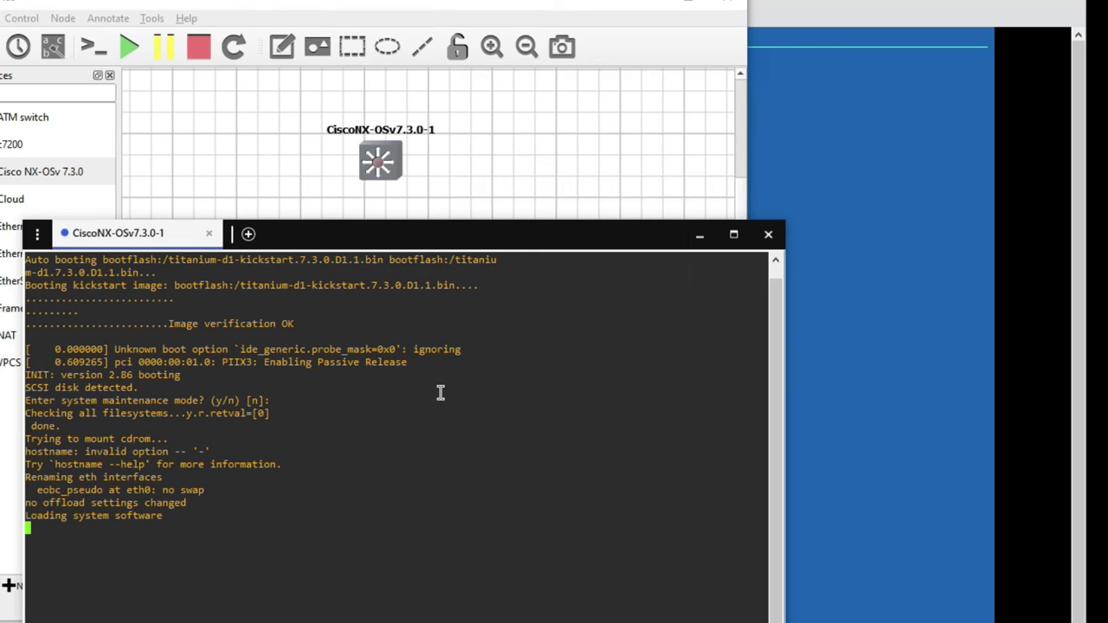
left_click(429, 222)
left_click_drag(429, 221, 462, 155)
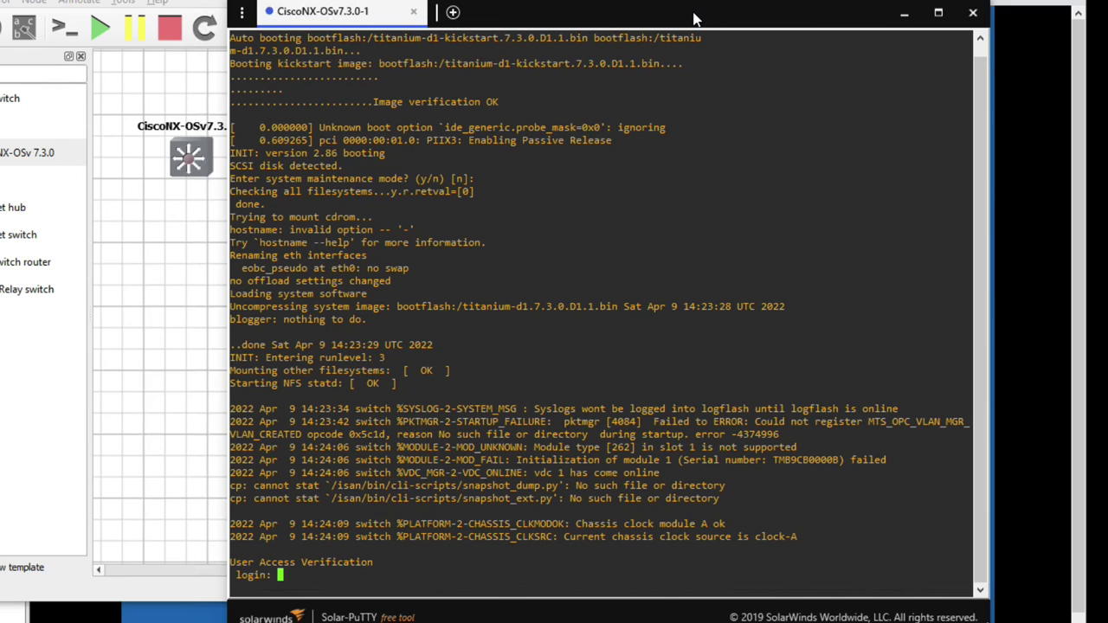
Log in to the switch with the default username and password.
type("admin")
key("Return")
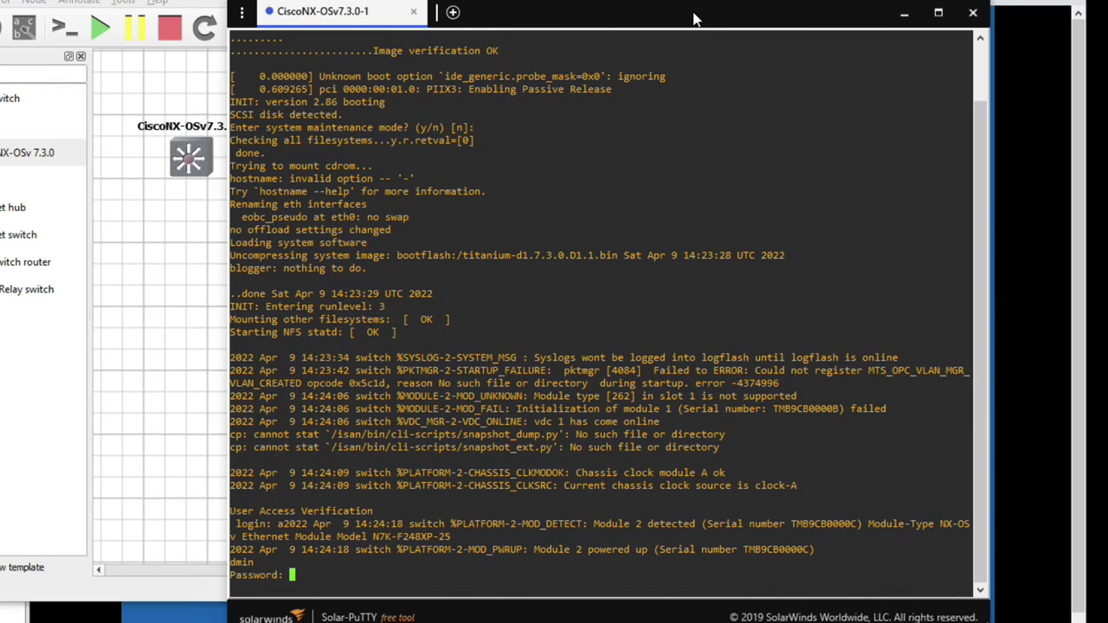
type("admin")
key("Return")
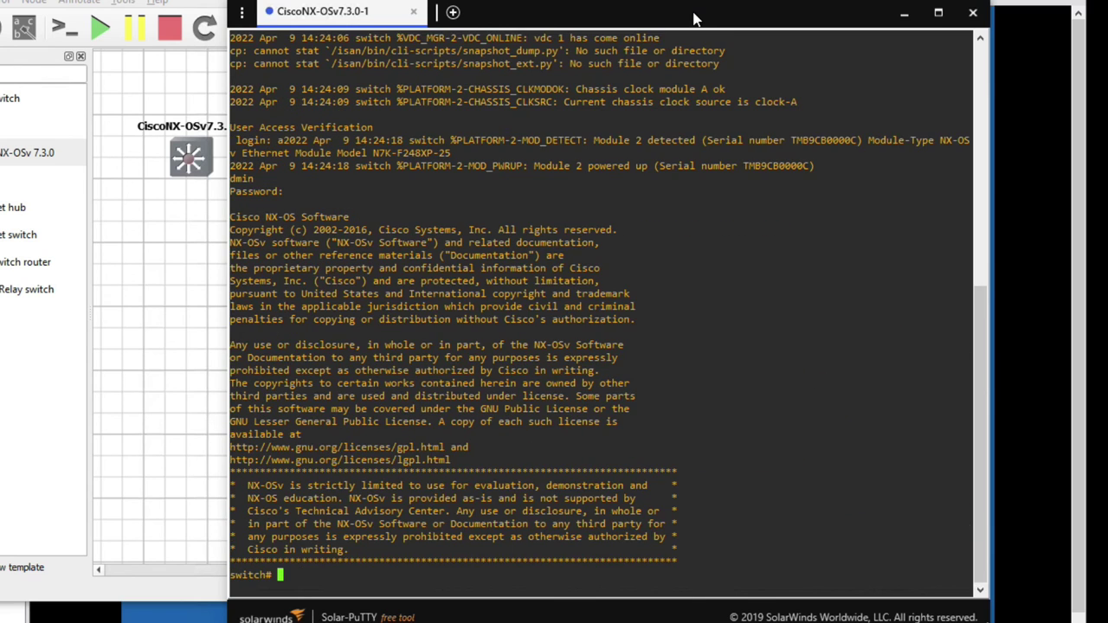
key("Return")
key("Return")
key("Return")
key("Return")
Run 'sh int status' to show mgmt0 as notconnec routed, then enter 'sh version'.
key("Return")
key("Return")
key("Return")
key("Return")
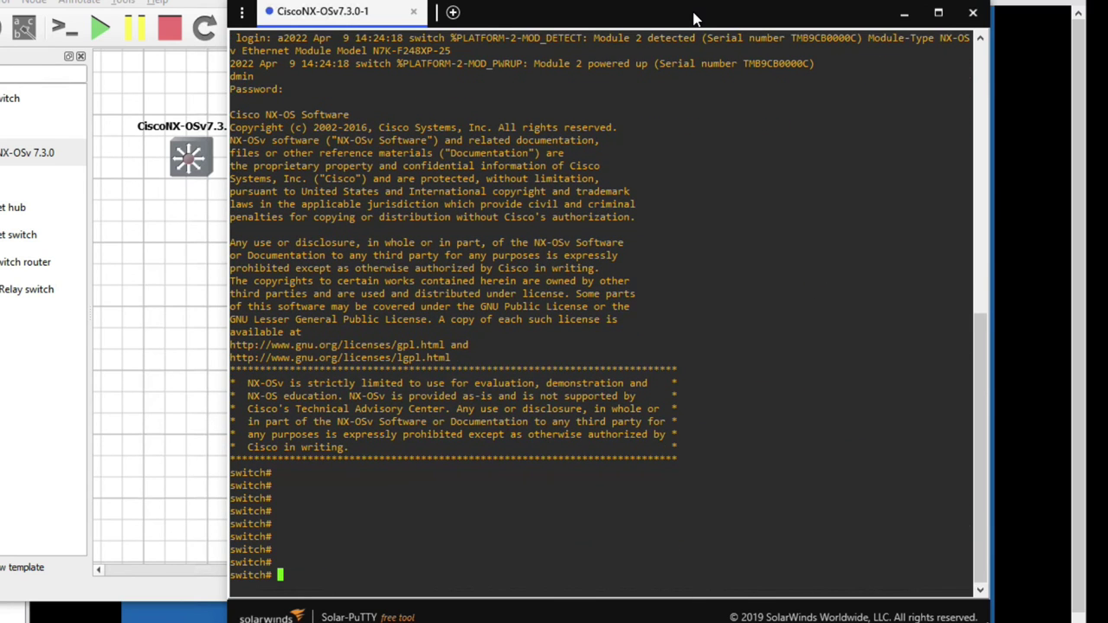
type("sh int status")
key("Return")
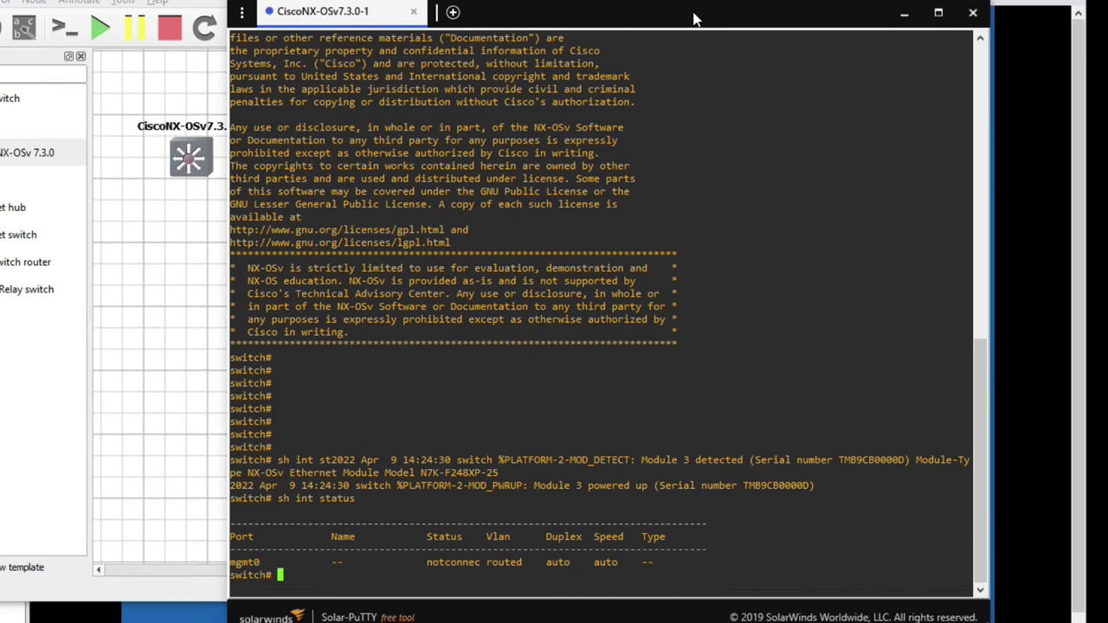
key("Return")
key("Return")
key("Return")
key("Return")
key("Return")
key("Return")
key("Return")
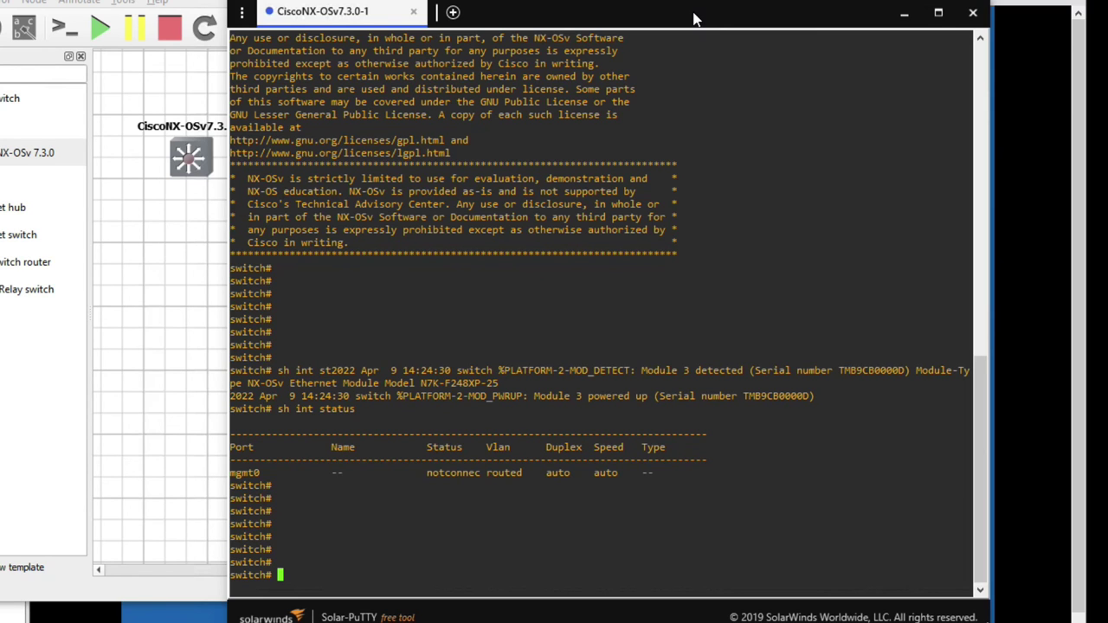
key("Return")
key("Return")
key("Return")
key("Return")
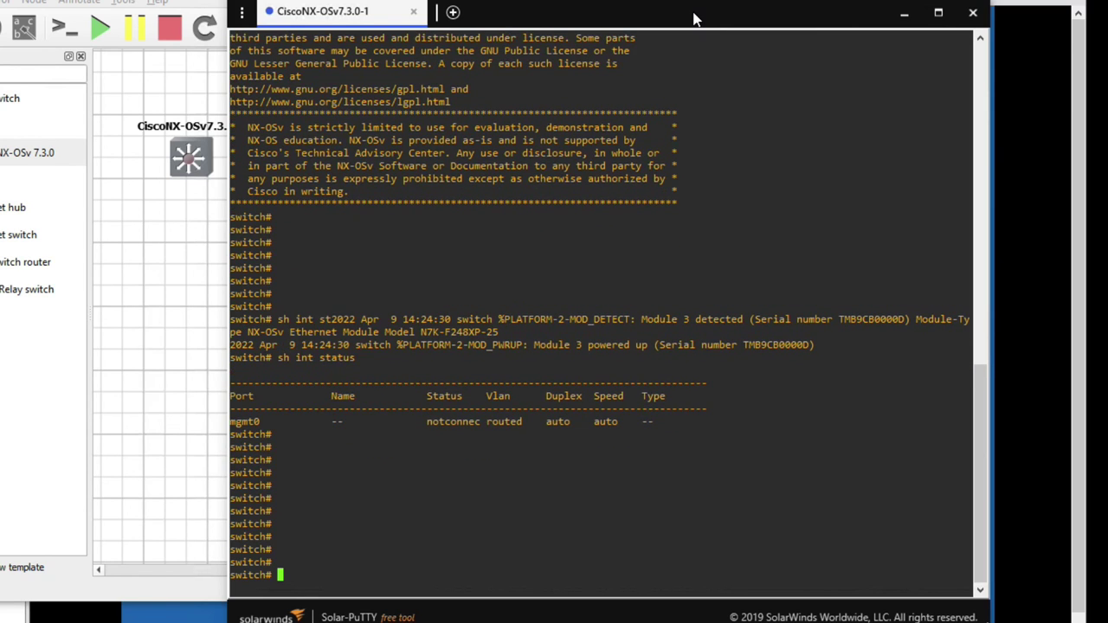
type("sh version")
Run 'sh version' and highlight the kickstart and system 7.3(0)D1(1) version lines.
key("Return")
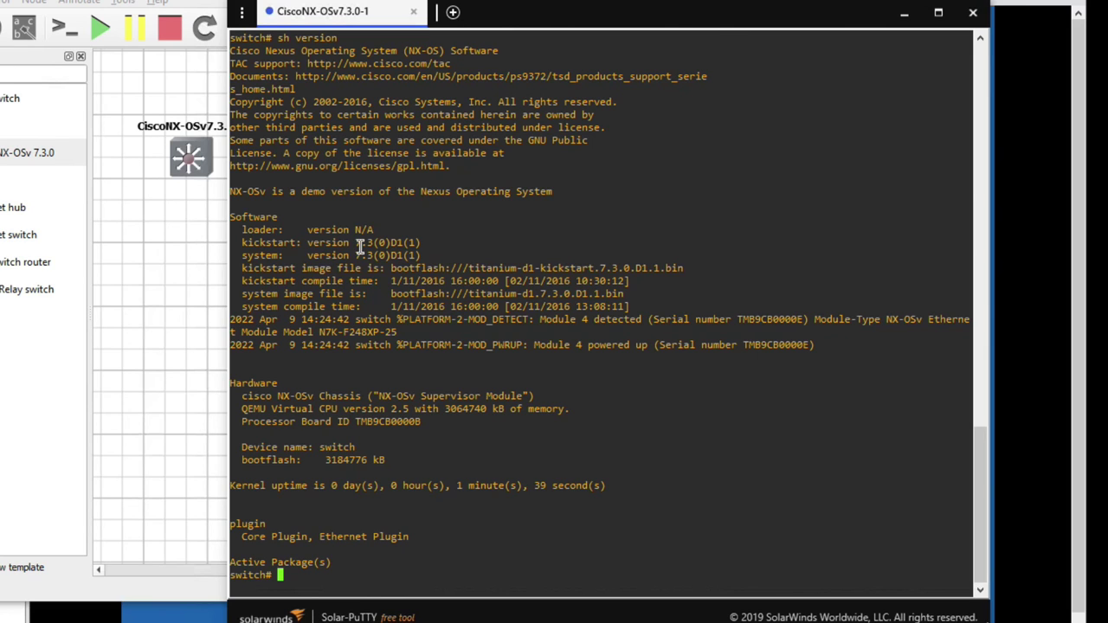
left_click_drag(355, 243, 454, 248)
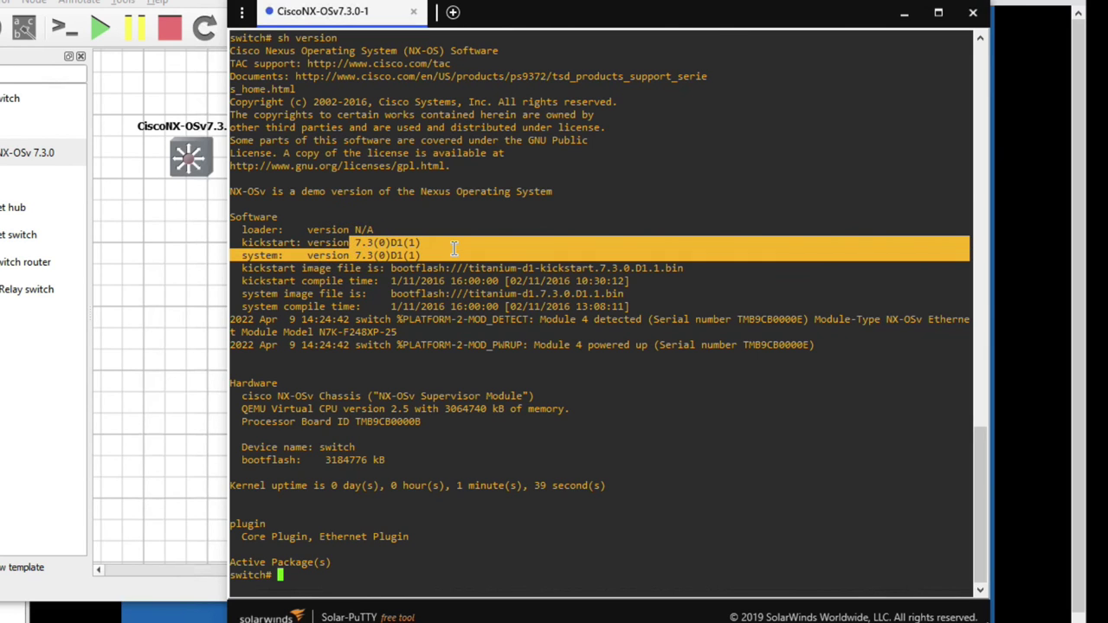
left_click(411, 537)
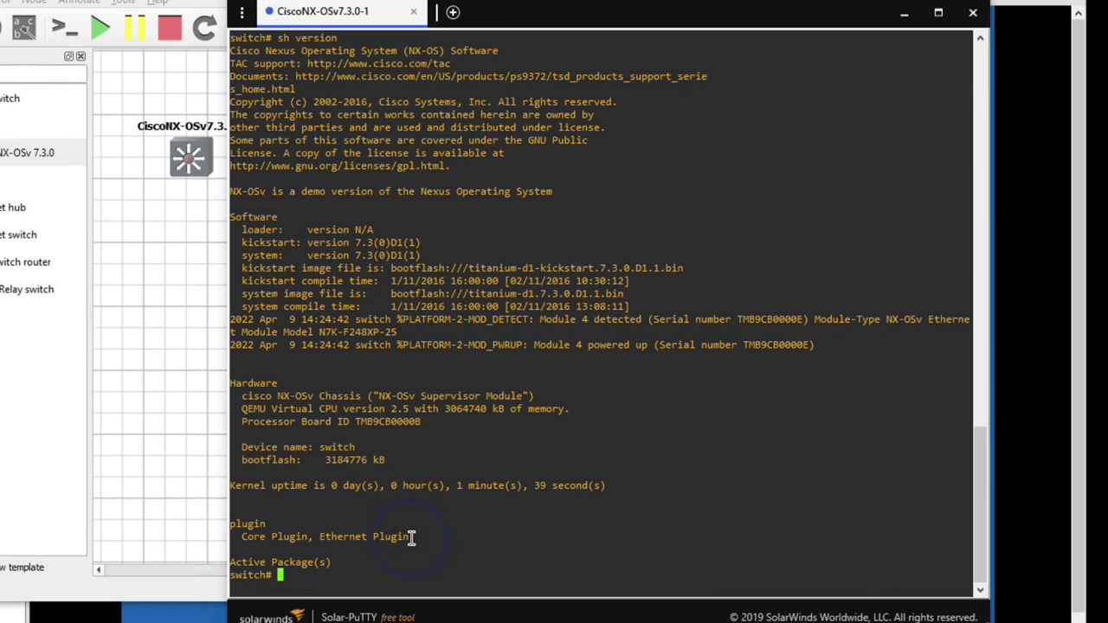